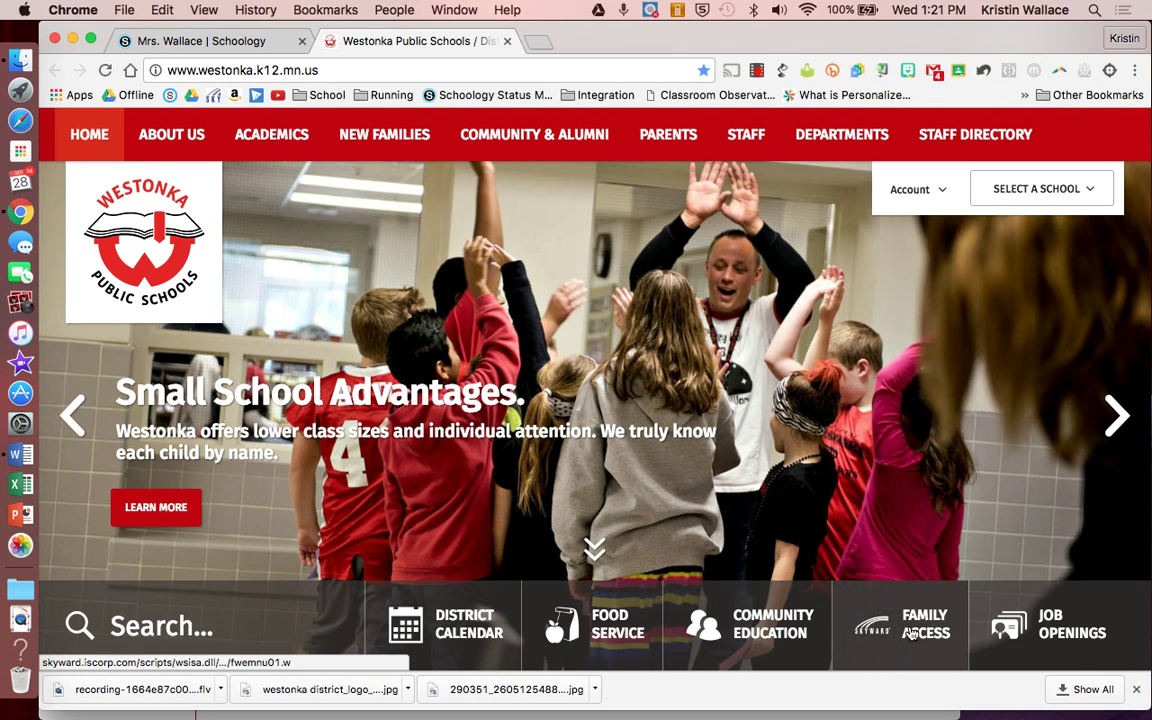
- Open the district's Food Service site and review the Payment Information page for accepted meal payment methods
{"action": "left_click", "coordinate": [622, 620]}
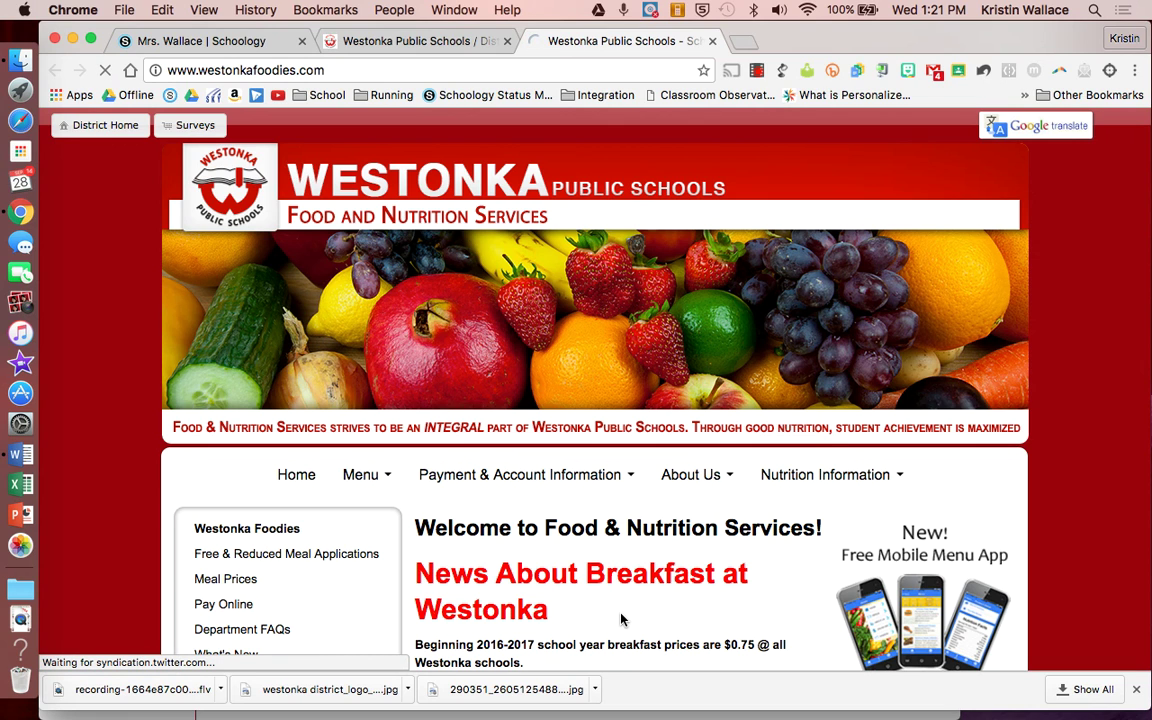
{"action": "scroll", "coordinate": [621, 620], "scroll_direction": "down", "scroll_amount": 2}
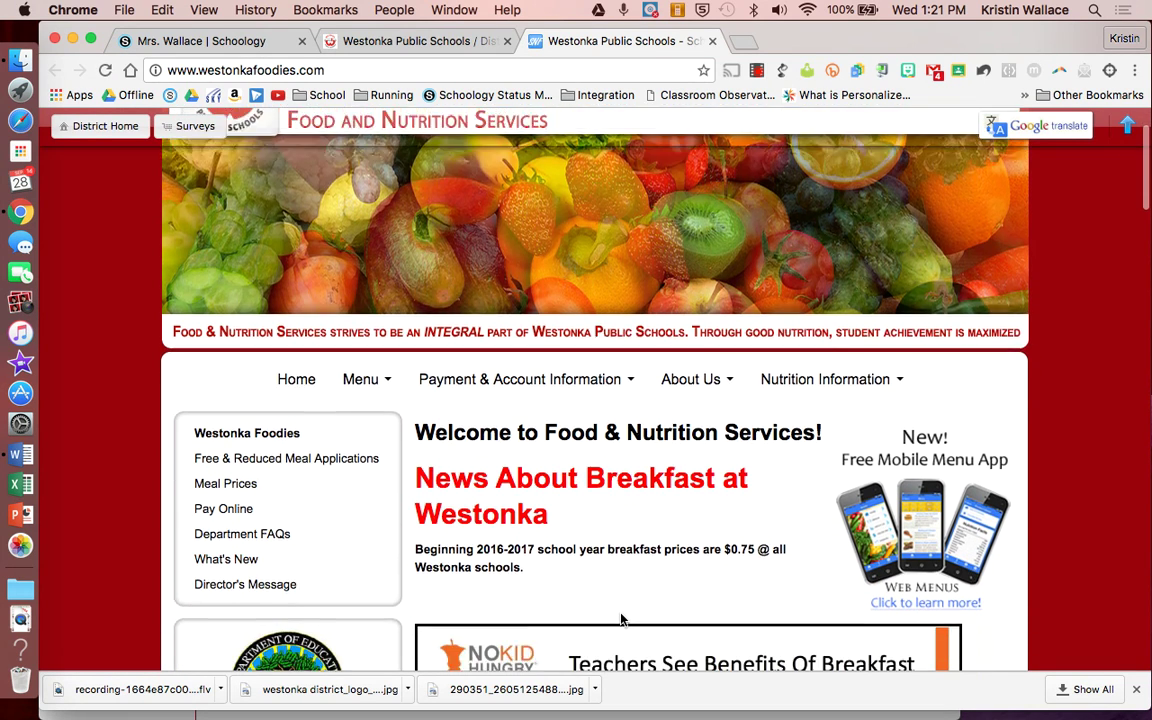
{"action": "scroll", "coordinate": [621, 620], "scroll_direction": "down", "scroll_amount": 1}
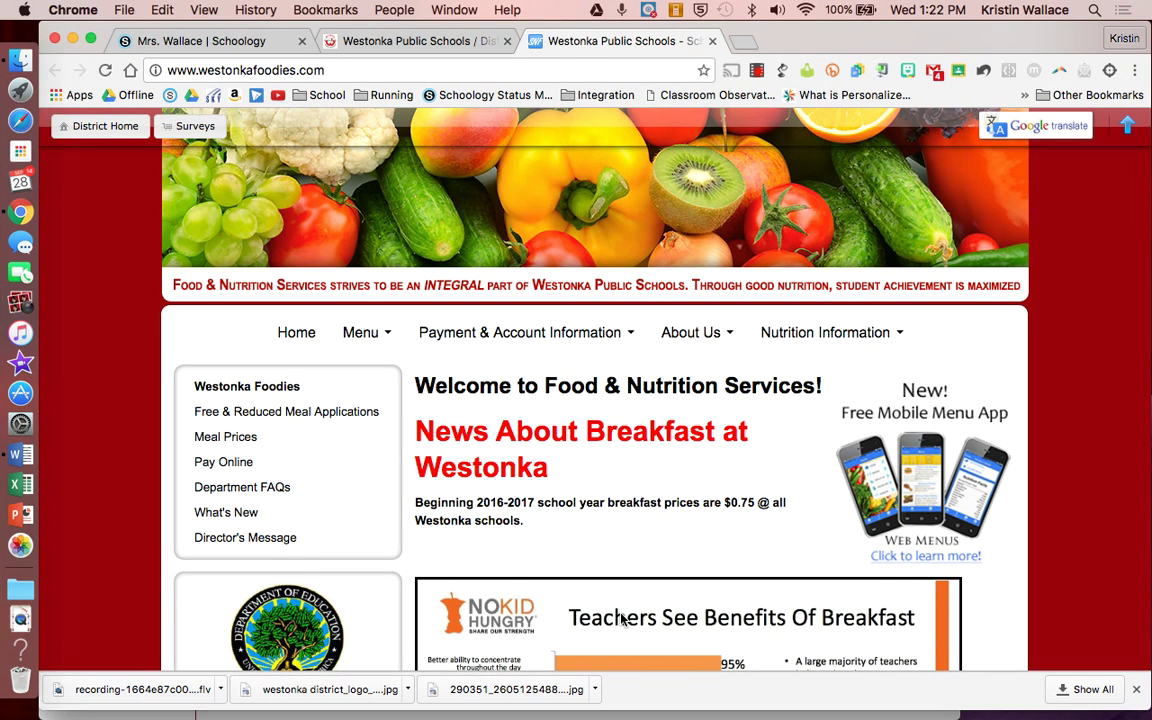
{"action": "left_click", "coordinate": [352, 333]}
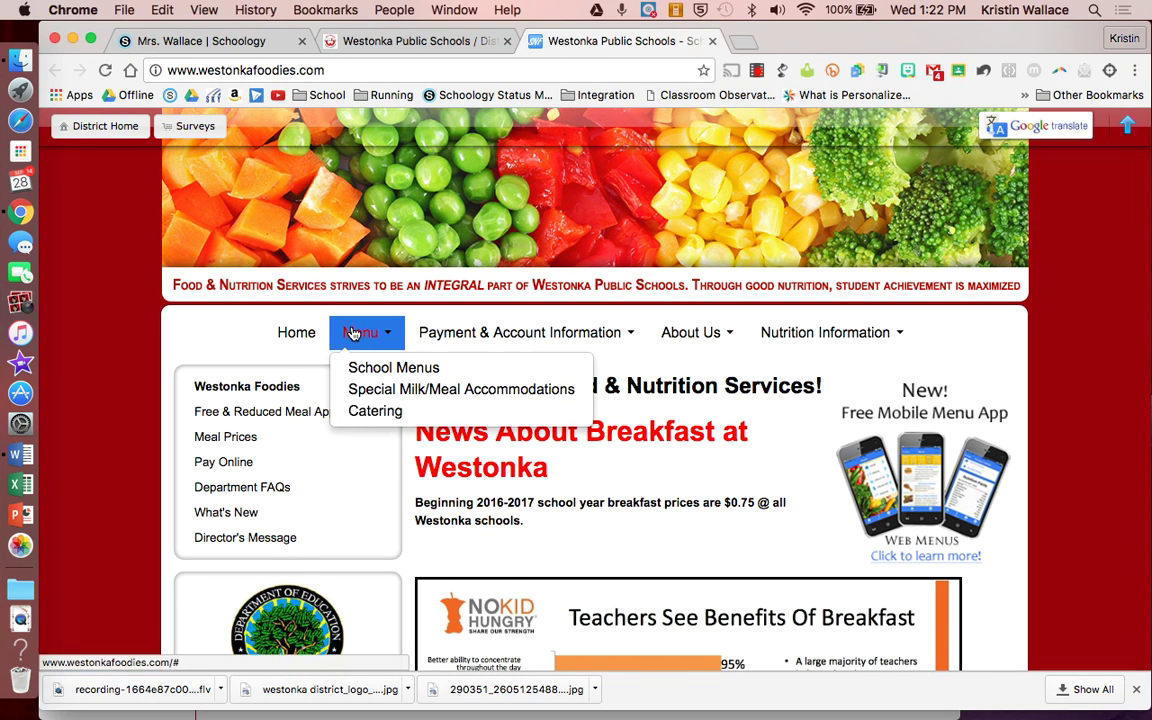
{"action": "left_click", "coordinate": [437, 332]}
{"action": "left_click", "coordinate": [453, 370]}
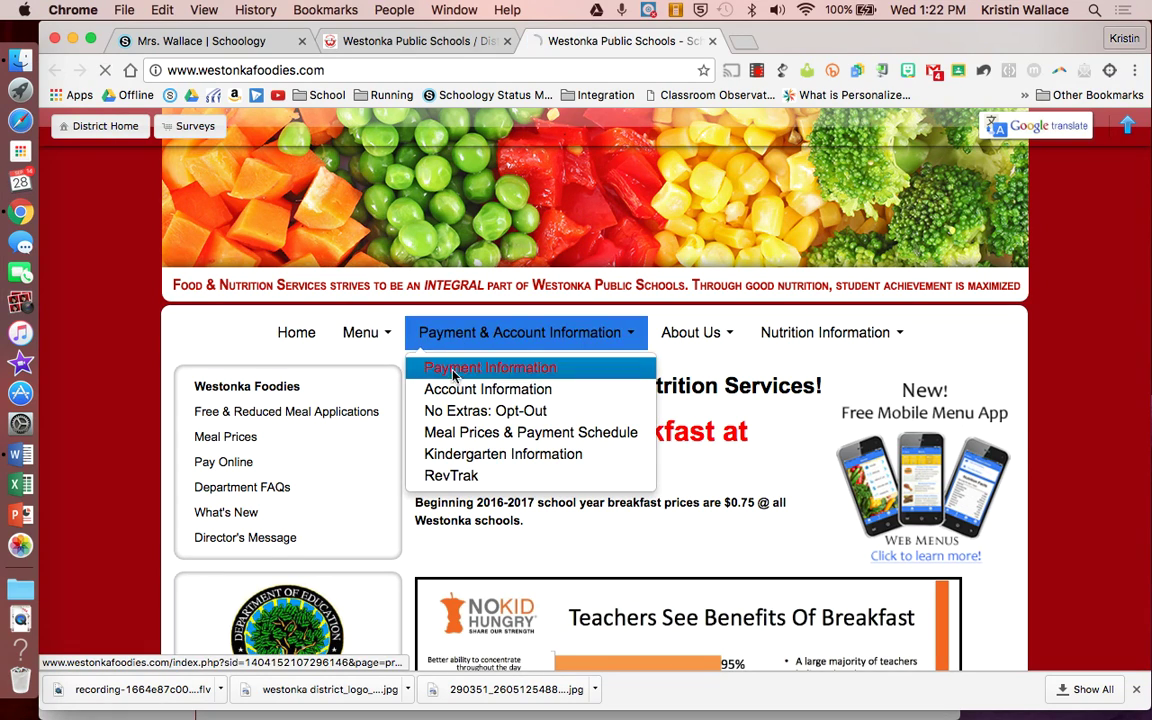
{"action": "scroll", "coordinate": [549, 522], "scroll_direction": "down", "scroll_amount": 5}
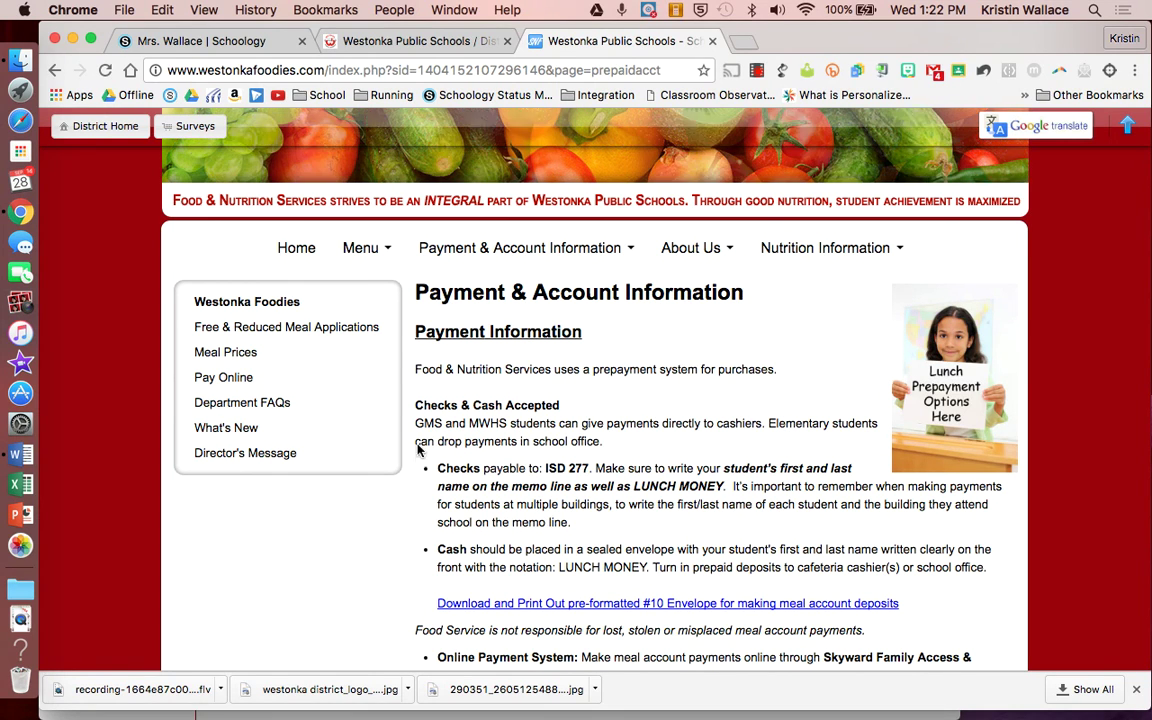
- Open the Skyward Family Access login page and sign in with the family's login ID and account password
{"action": "left_click", "coordinate": [221, 386]}
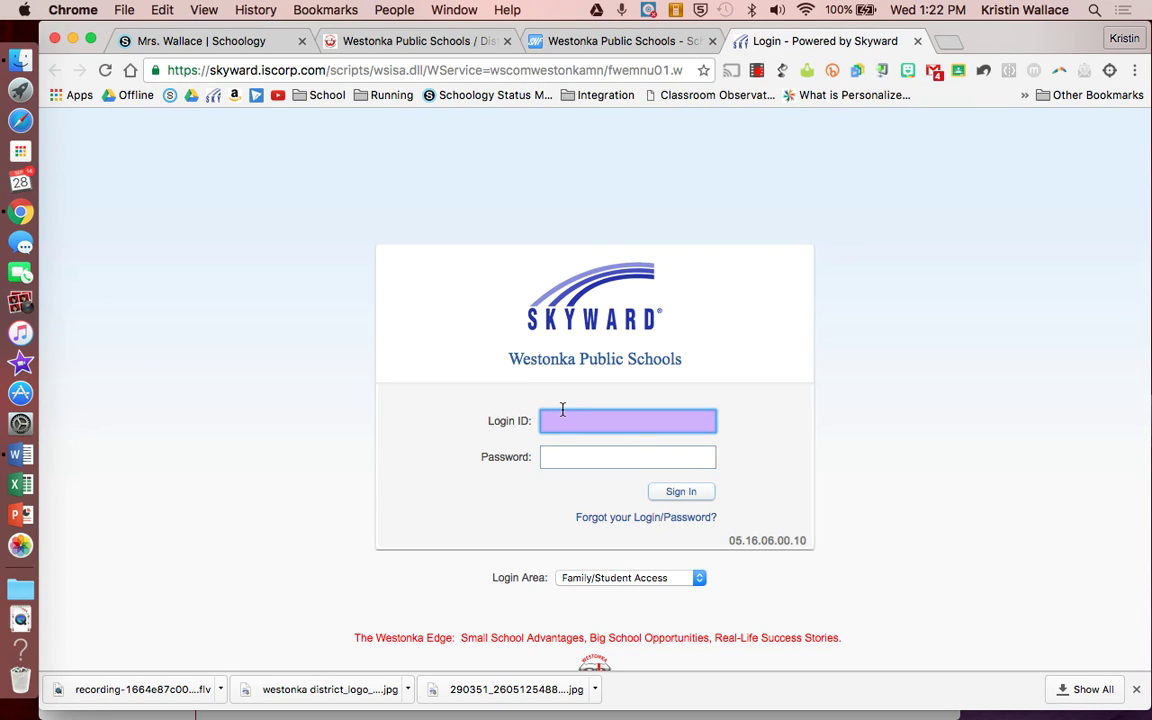
{"action": "type", "text": "test.family"}
{"action": "left_click", "coordinate": [574, 452]}
{"action": "type", "text": "•••••••••"}
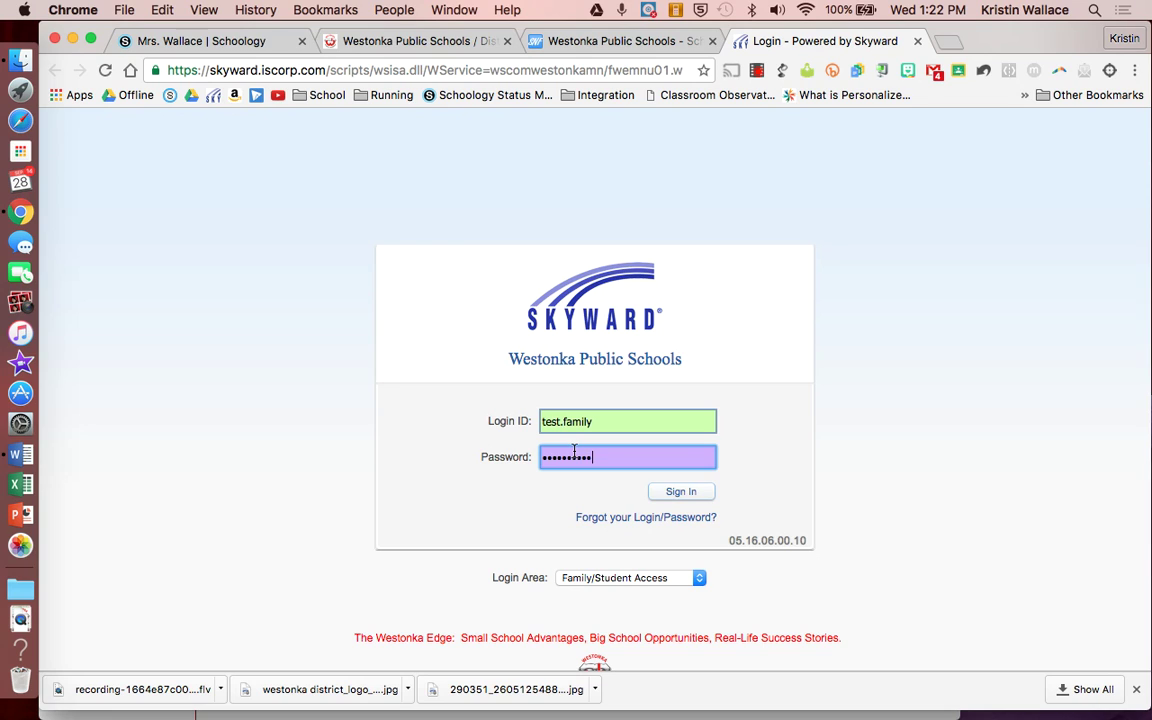
{"action": "left_click", "coordinate": [681, 491]}
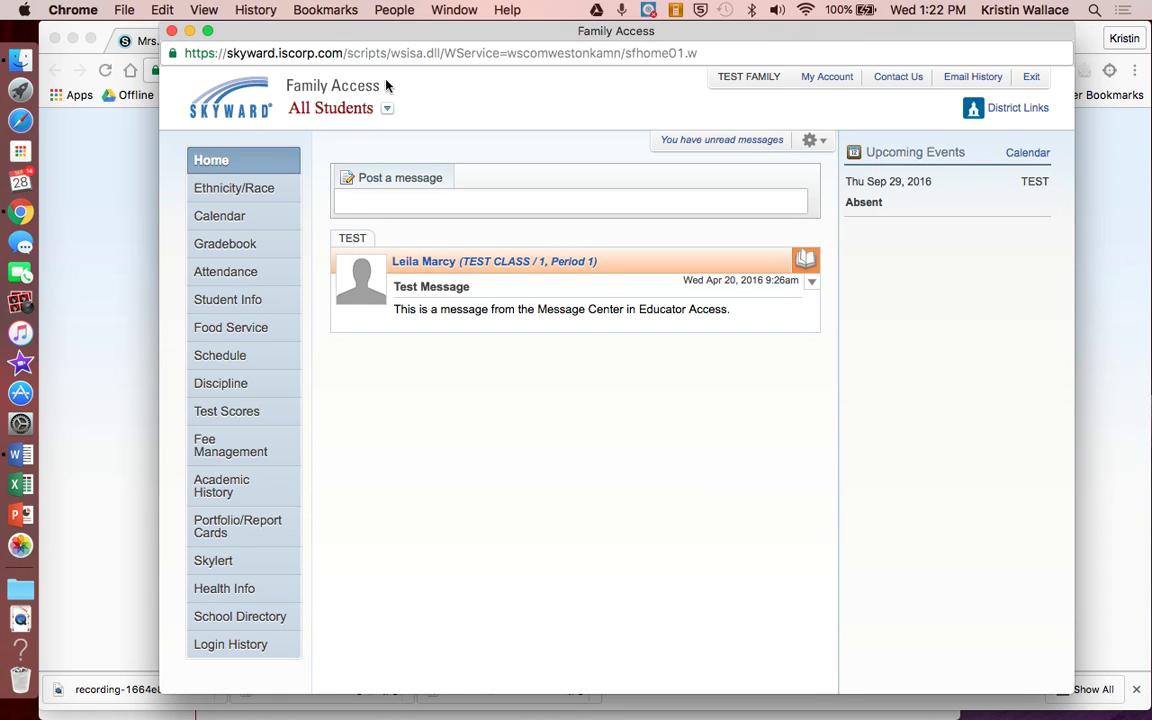
- Check the list of students, then review account balances, payment records and weekly purchases on the Food Service page for all students
{"action": "left_click", "coordinate": [386, 110]}
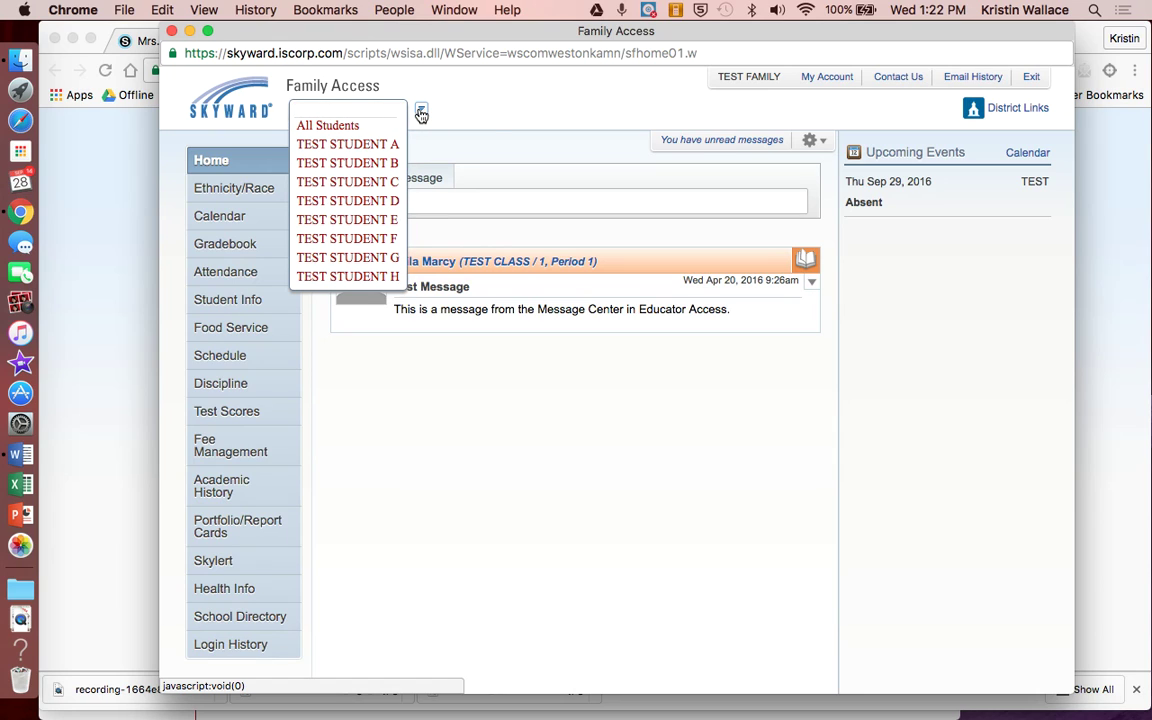
{"action": "left_click", "coordinate": [421, 113]}
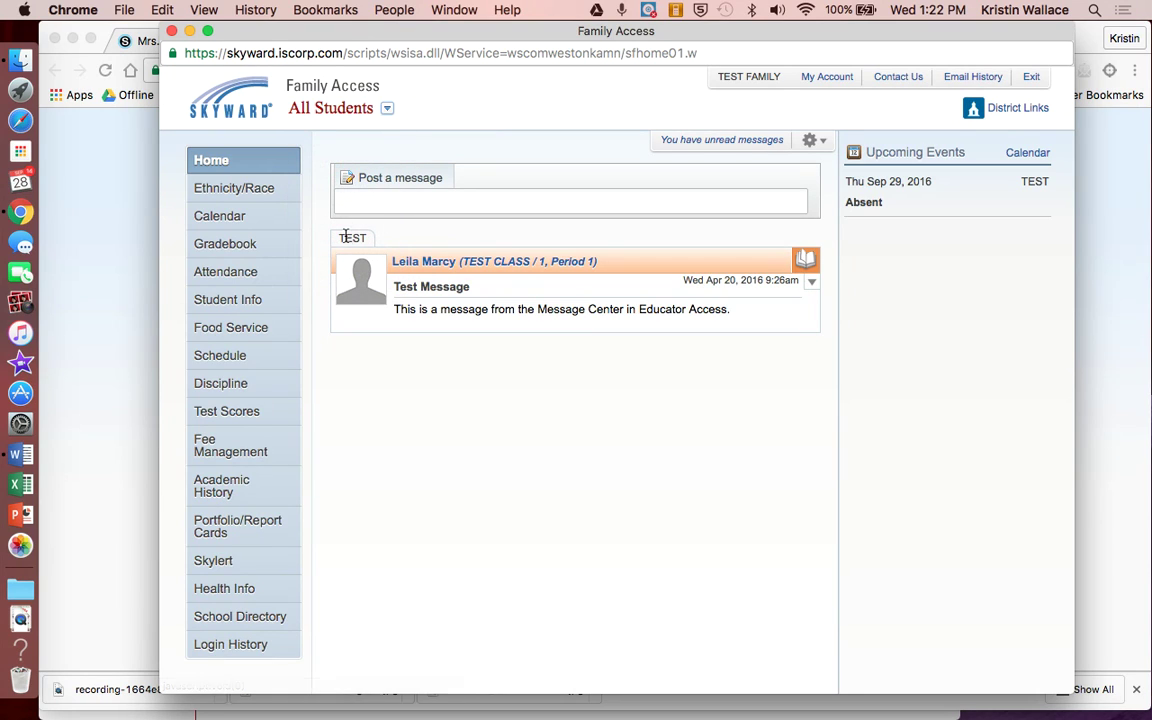
{"action": "left_click", "coordinate": [247, 330]}
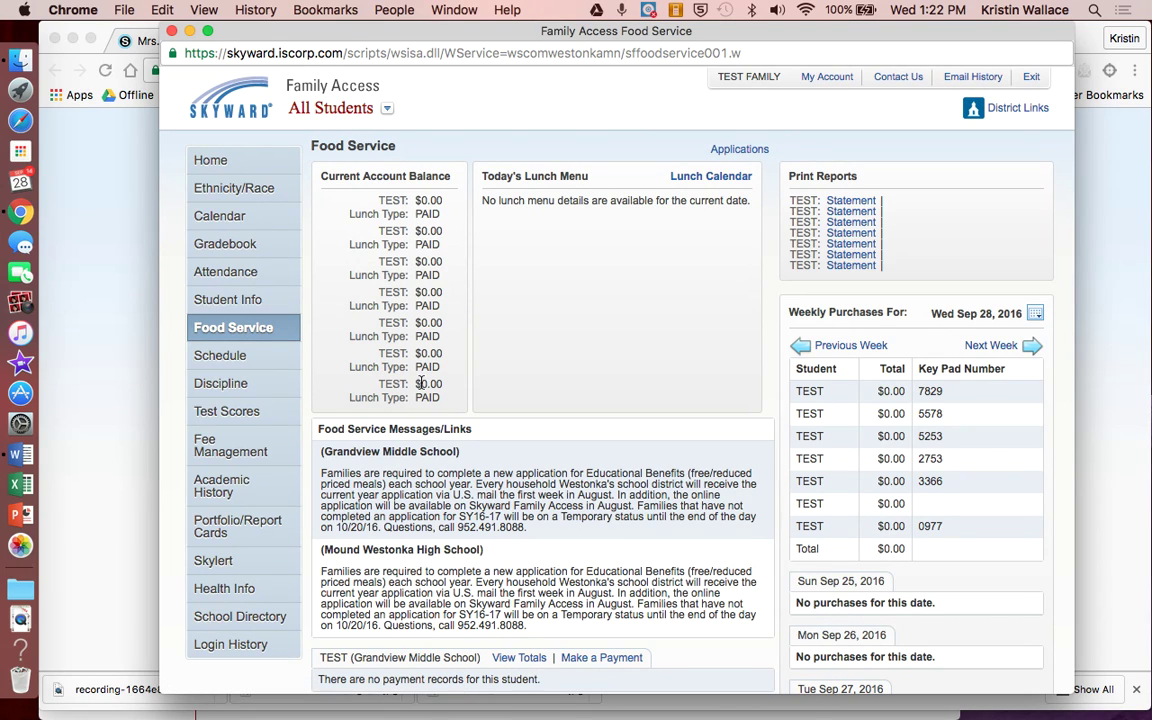
{"action": "scroll", "coordinate": [424, 417], "scroll_direction": "down", "scroll_amount": 3}
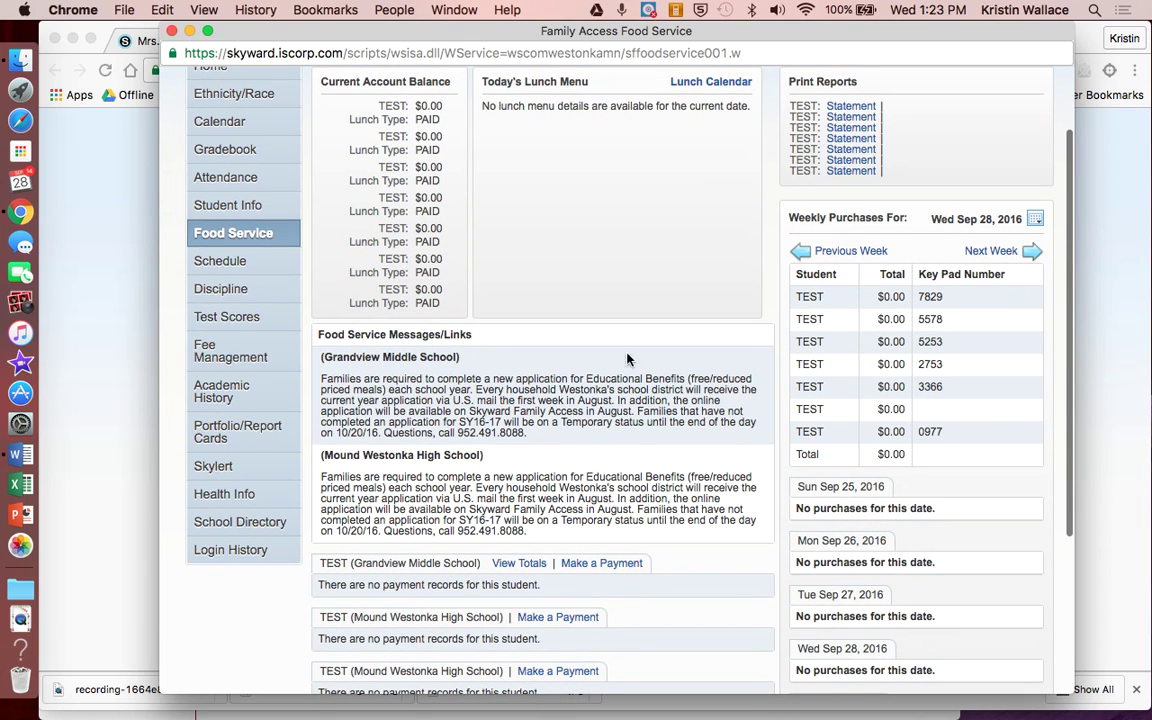
{"action": "scroll", "coordinate": [733, 549], "scroll_direction": "down", "scroll_amount": 7}
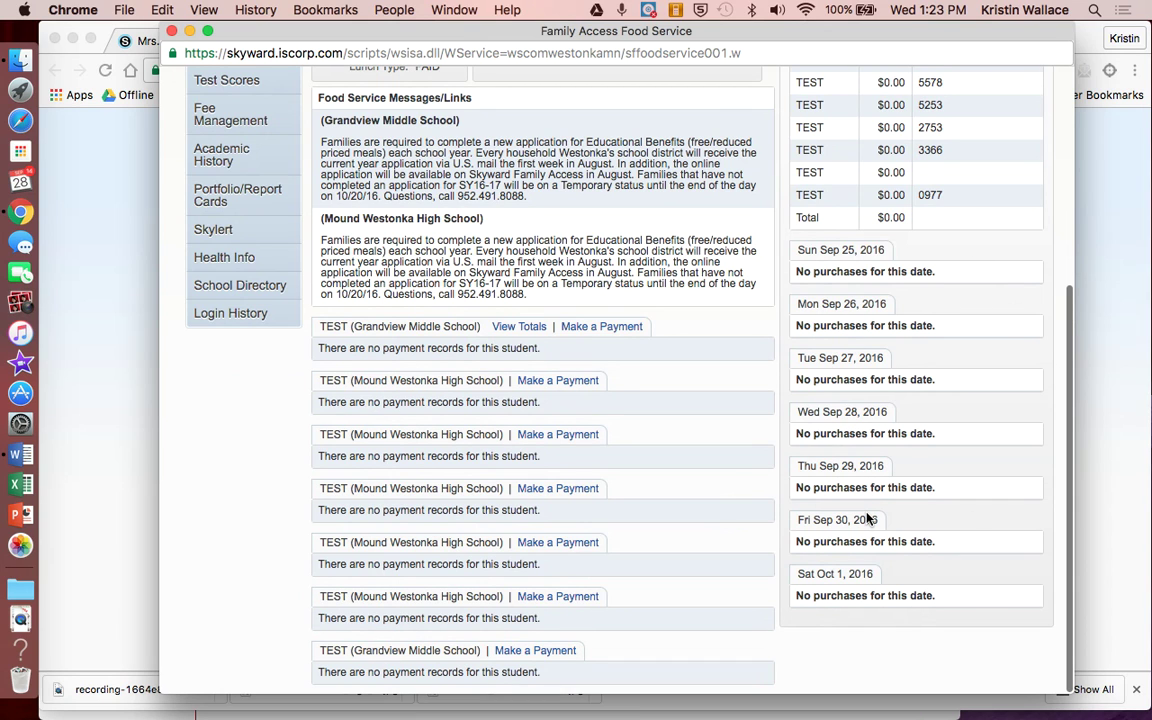
{"action": "scroll", "coordinate": [868, 519], "scroll_direction": "up", "scroll_amount": 10}
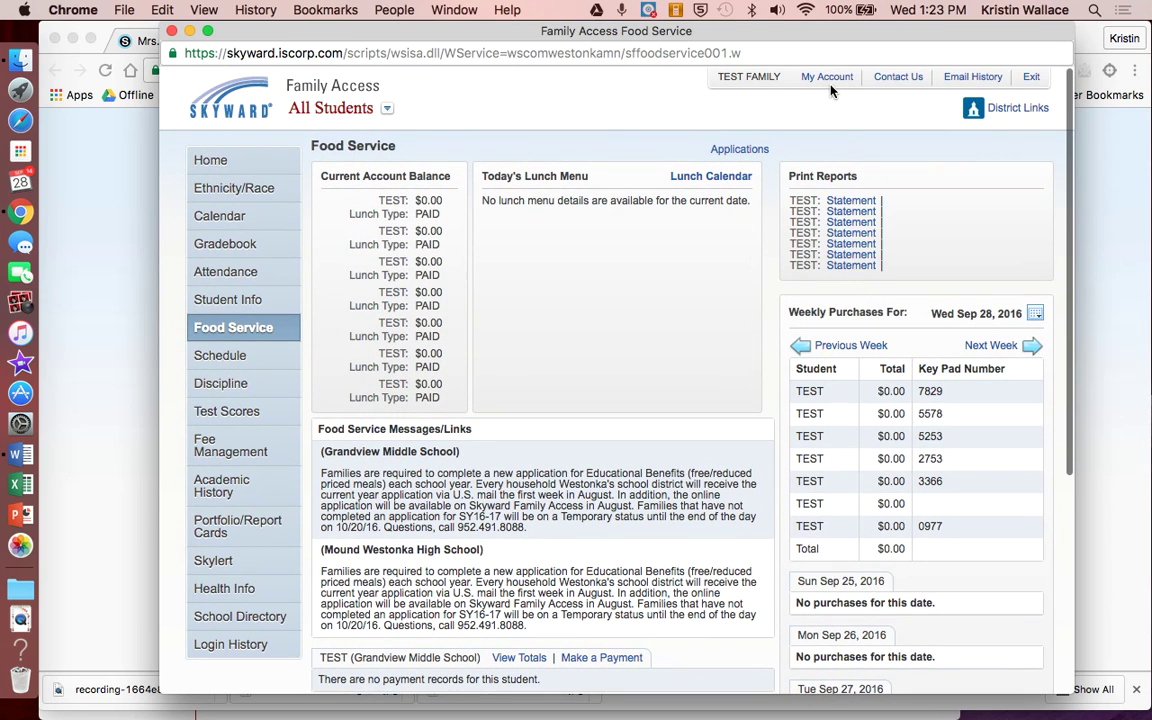
- In the account settings, keep email notifications for a Food Service balance under $12.50 enabled and save
{"action": "left_click", "coordinate": [826, 78]}
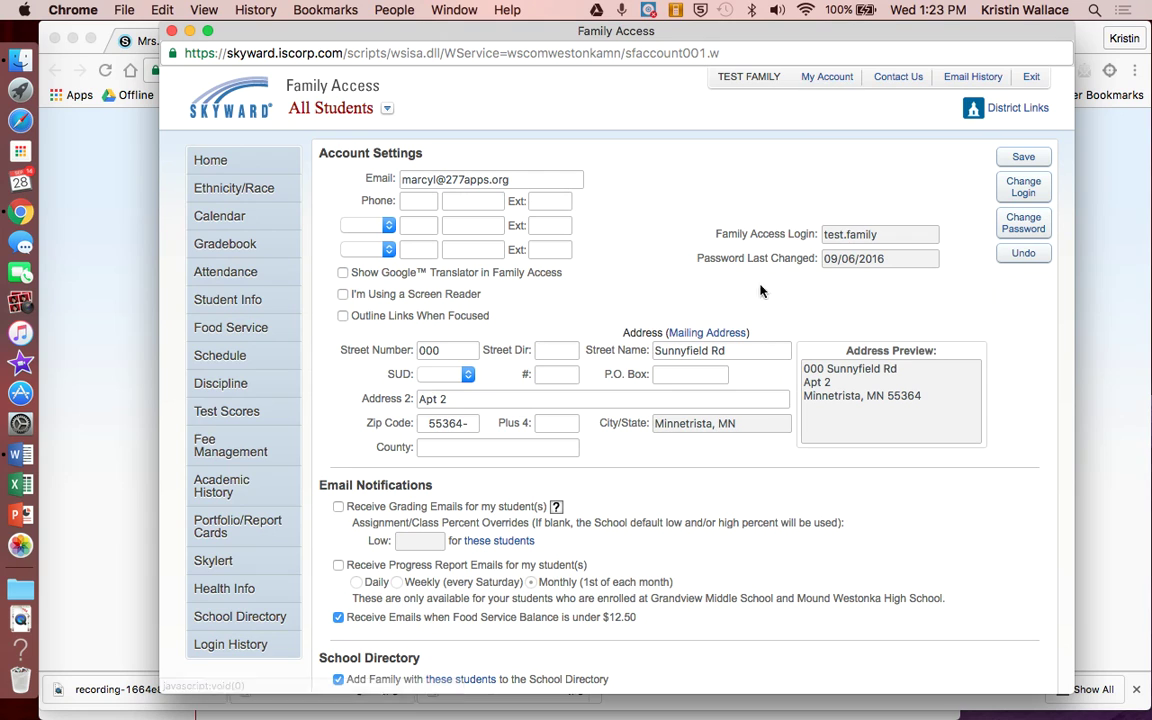
{"action": "scroll", "coordinate": [650, 565], "scroll_direction": "down", "scroll_amount": 2}
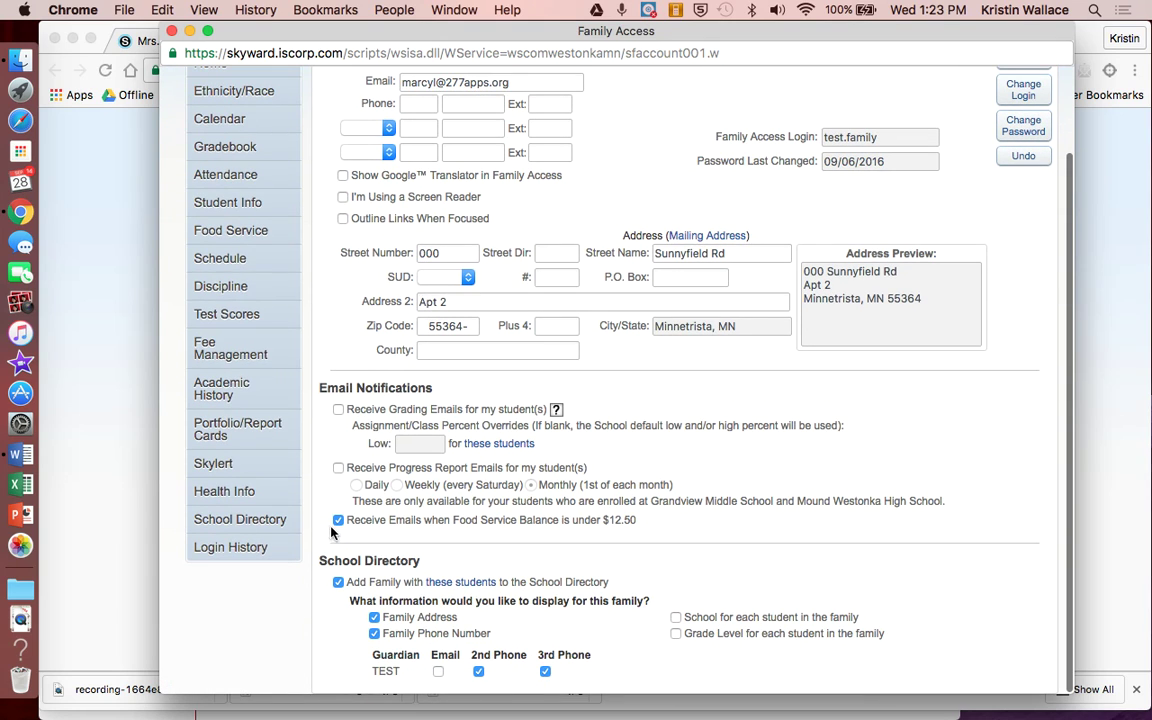
{"action": "left_click", "coordinate": [340, 522]}
{"action": "left_click", "coordinate": [340, 522]}
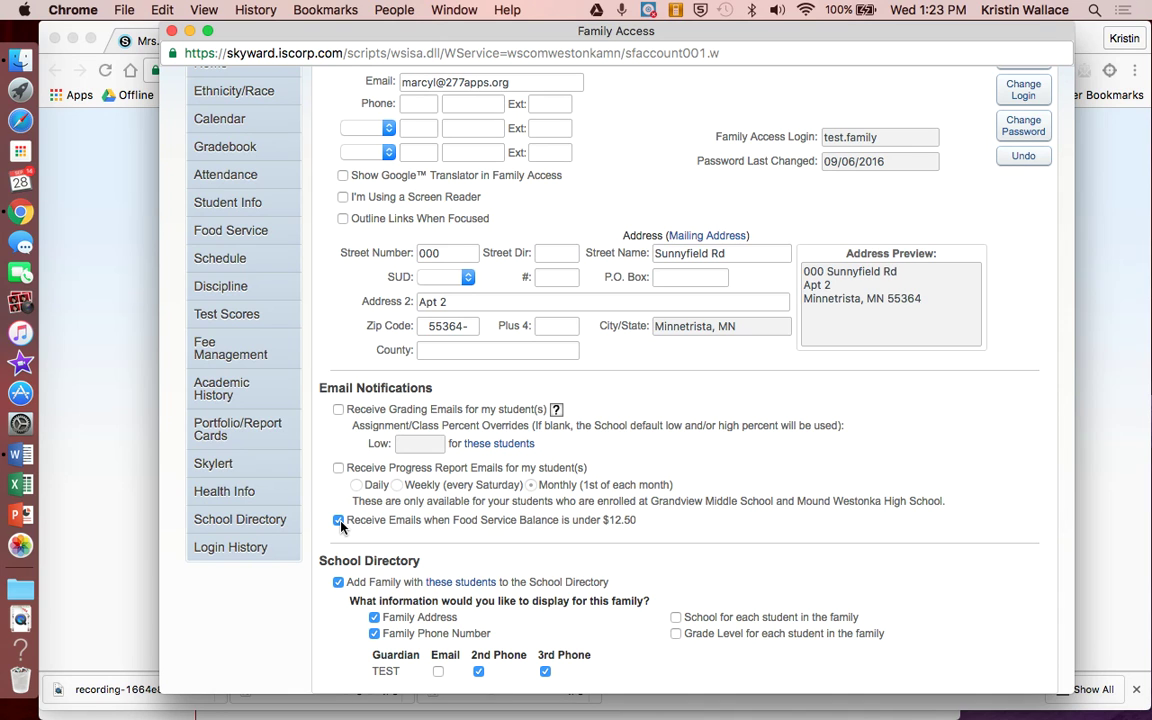
{"action": "scroll", "coordinate": [306, 468], "scroll_direction": "up", "scroll_amount": 2}
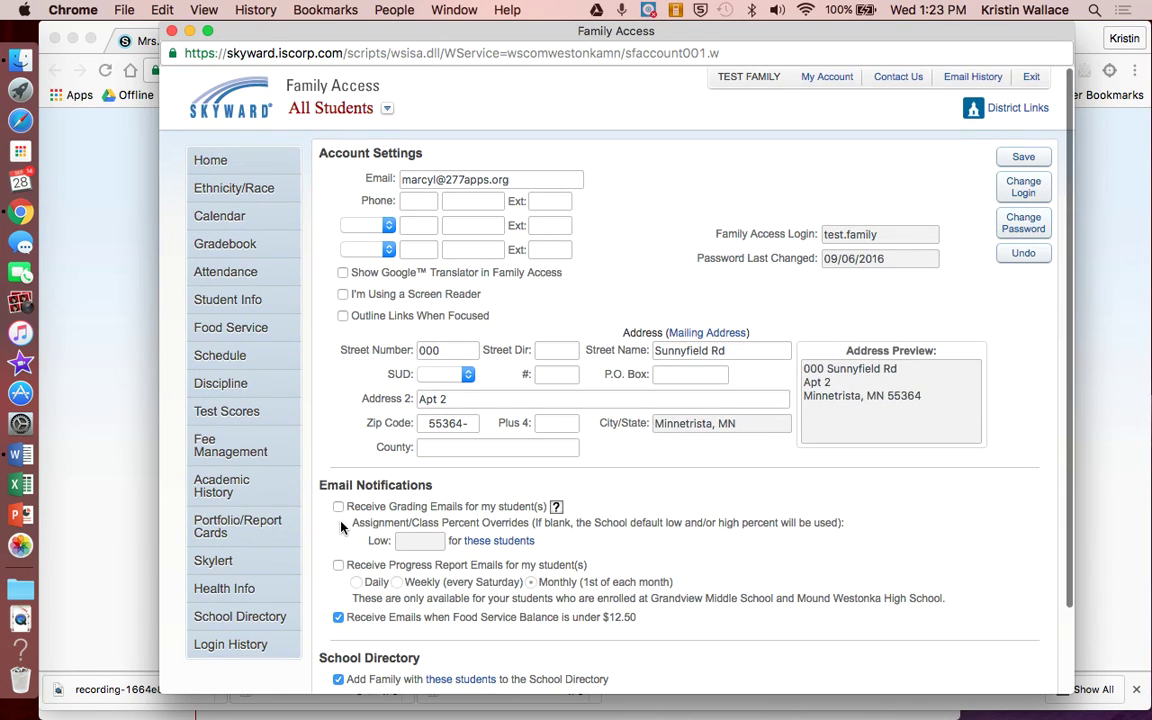
{"action": "left_click", "coordinate": [1023, 157]}
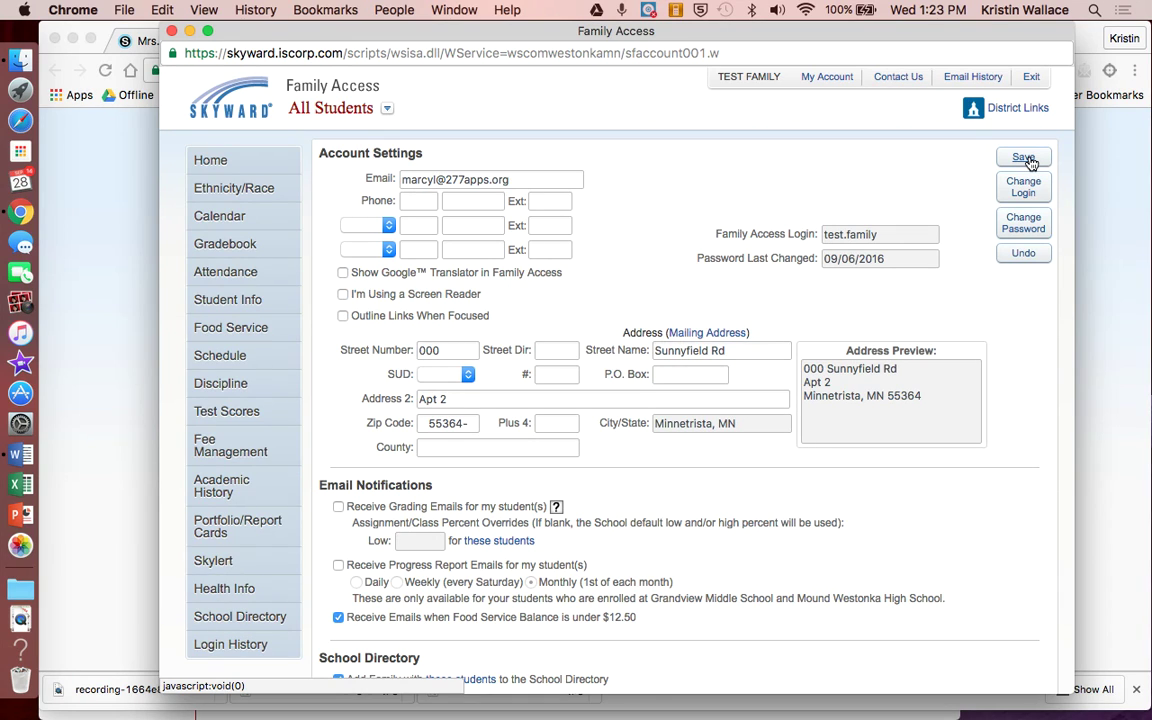
- Start an online payment from the Food Service page and add a 50.00 food service payment for Test Student A to the cart
{"action": "left_click", "coordinate": [232, 327]}
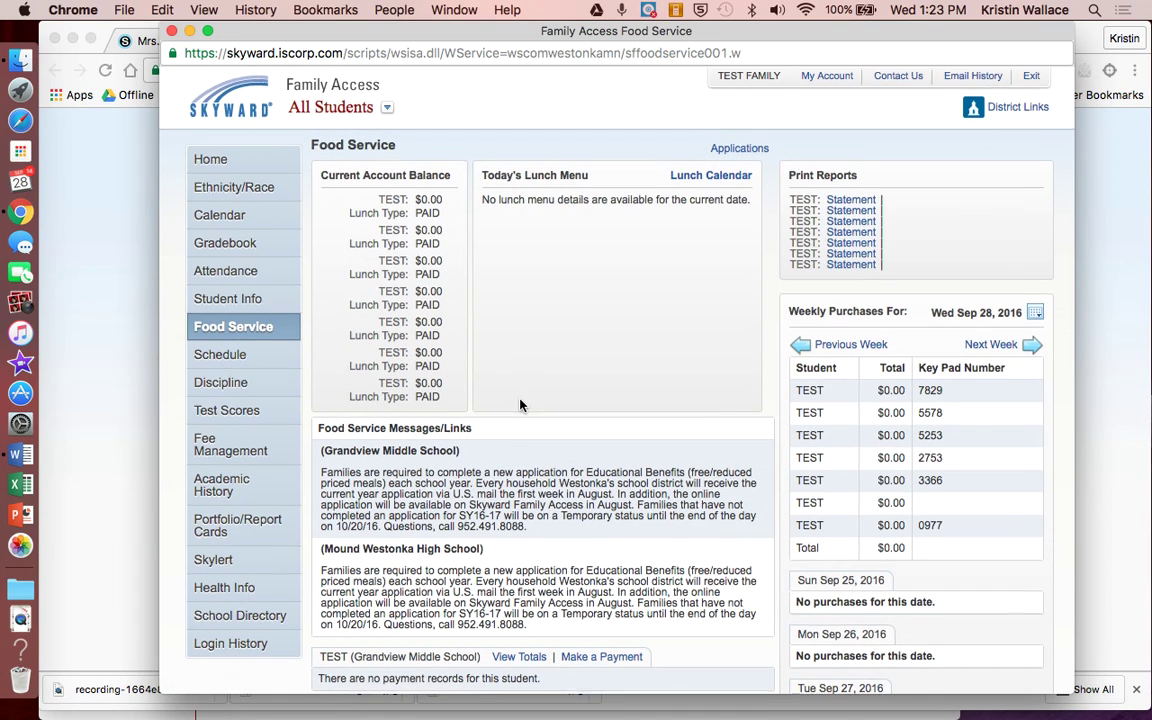
{"action": "scroll", "coordinate": [530, 404], "scroll_direction": "down", "scroll_amount": 5}
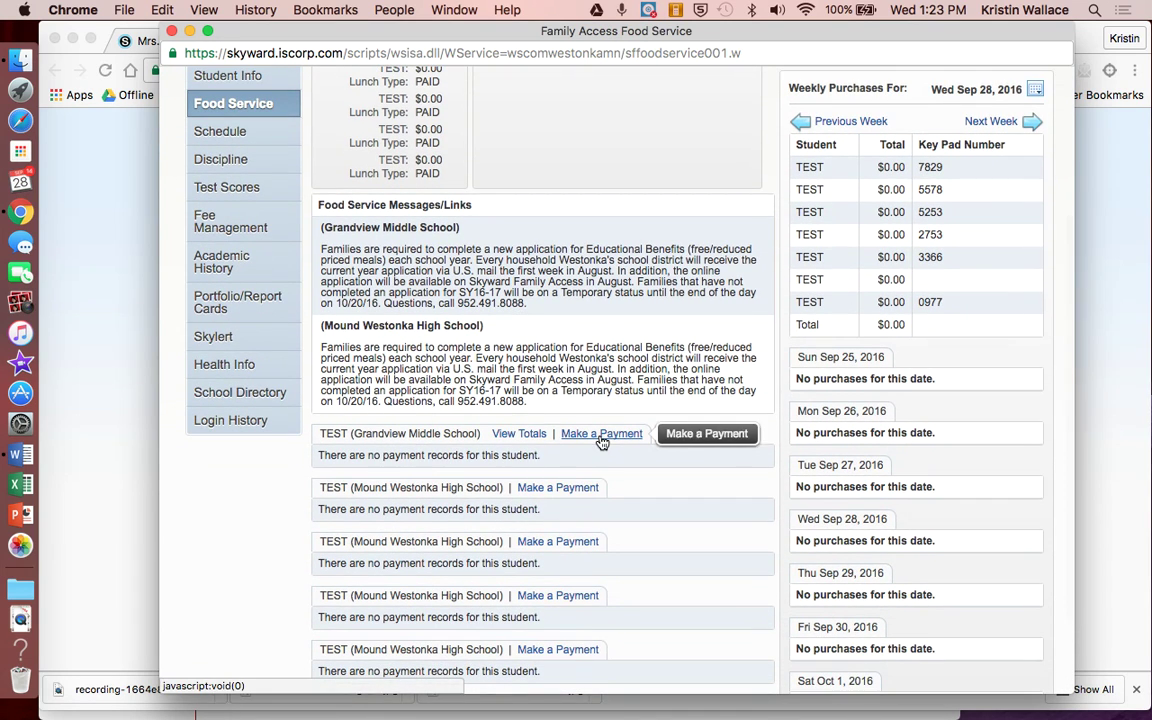
{"action": "left_click", "coordinate": [600, 434]}
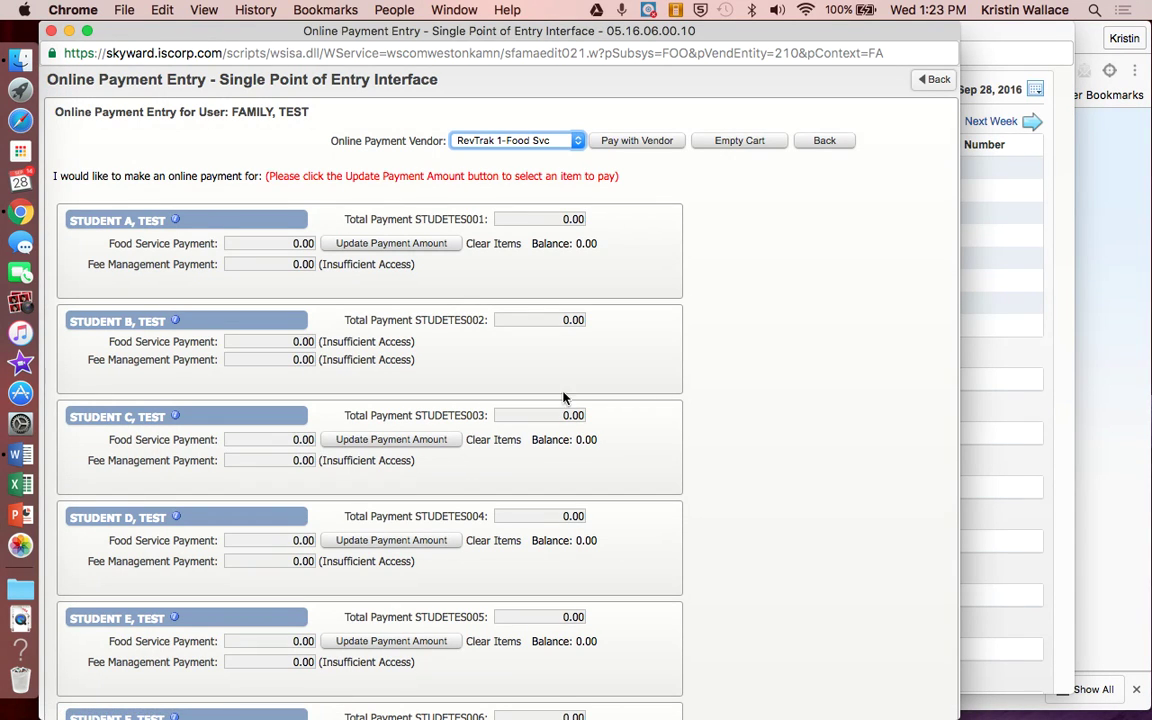
{"action": "left_click", "coordinate": [391, 244]}
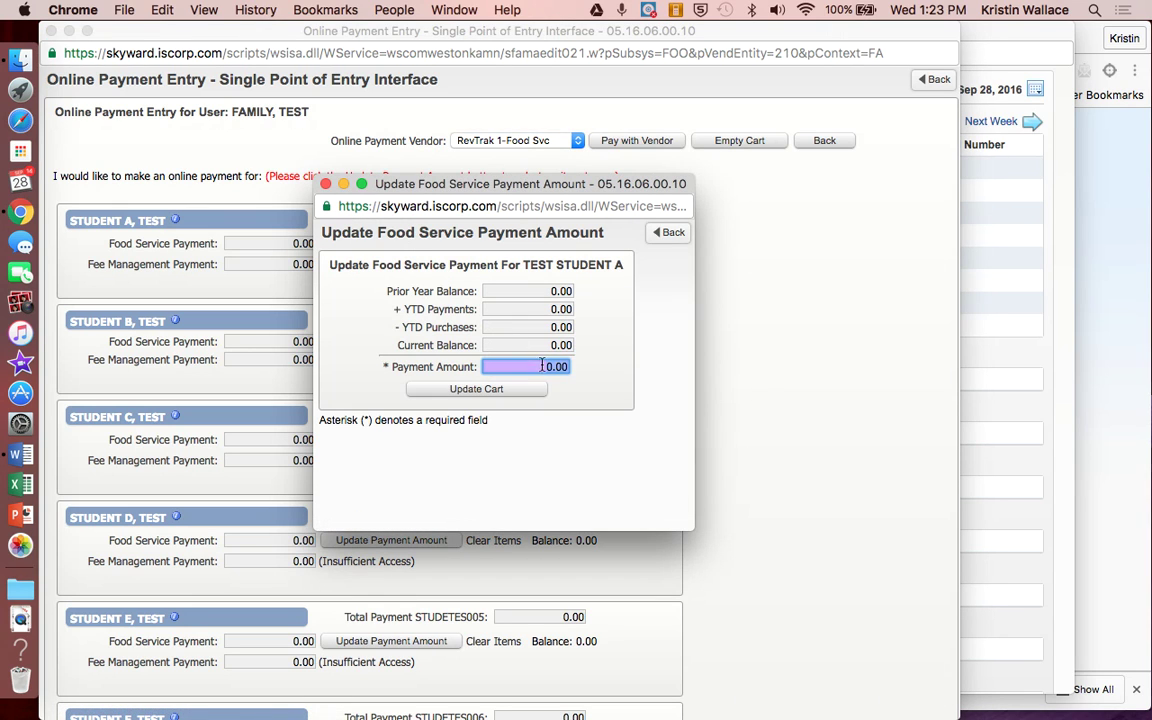
{"action": "type", "text": "50"}
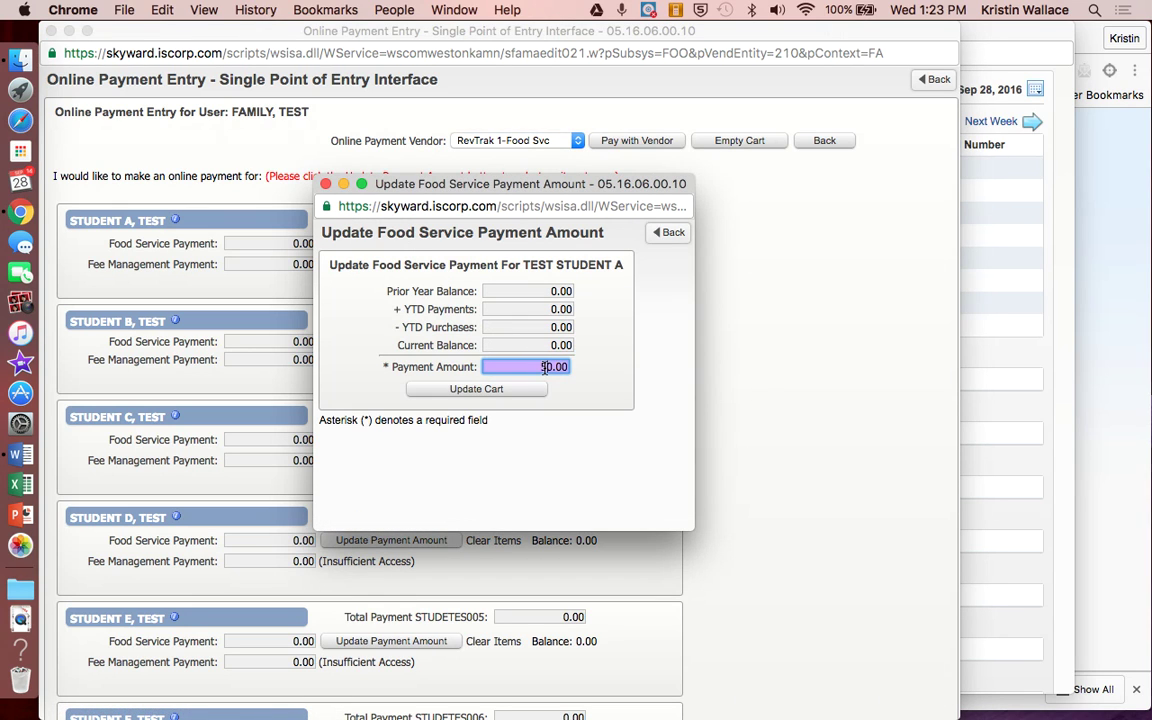
{"action": "left_click", "coordinate": [490, 388]}
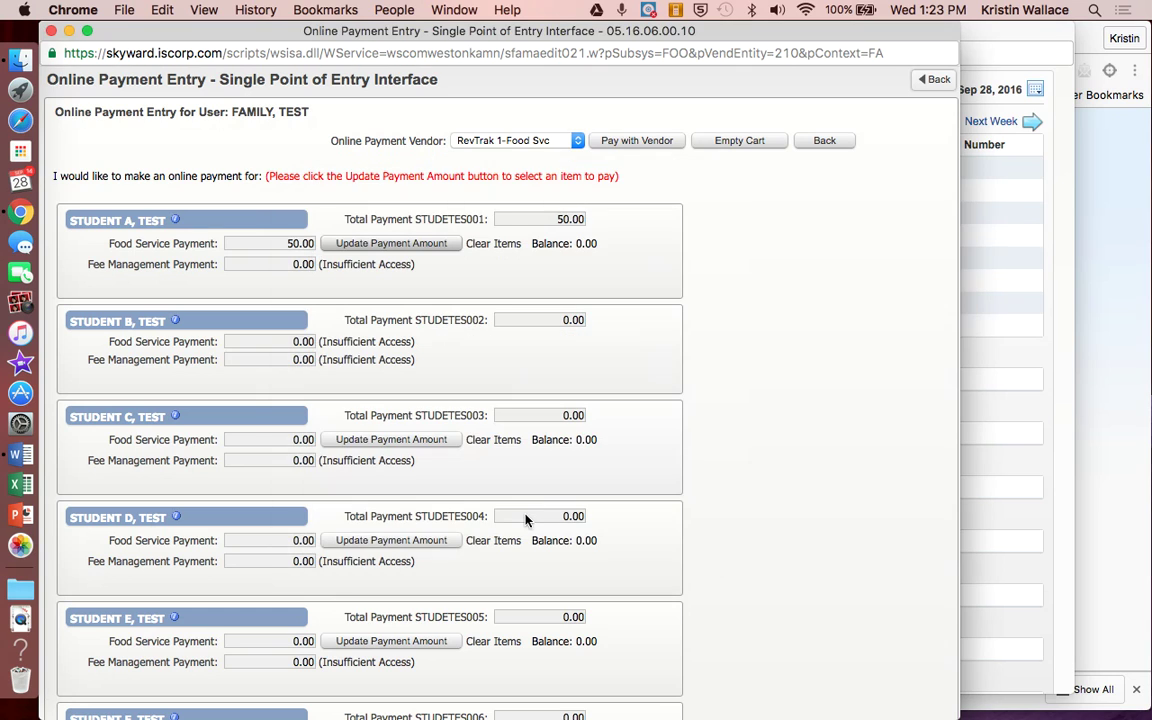
- Add food service payments of 50.00 each for Test Student C and Test Student E to the cart
{"action": "left_click", "coordinate": [432, 440]}
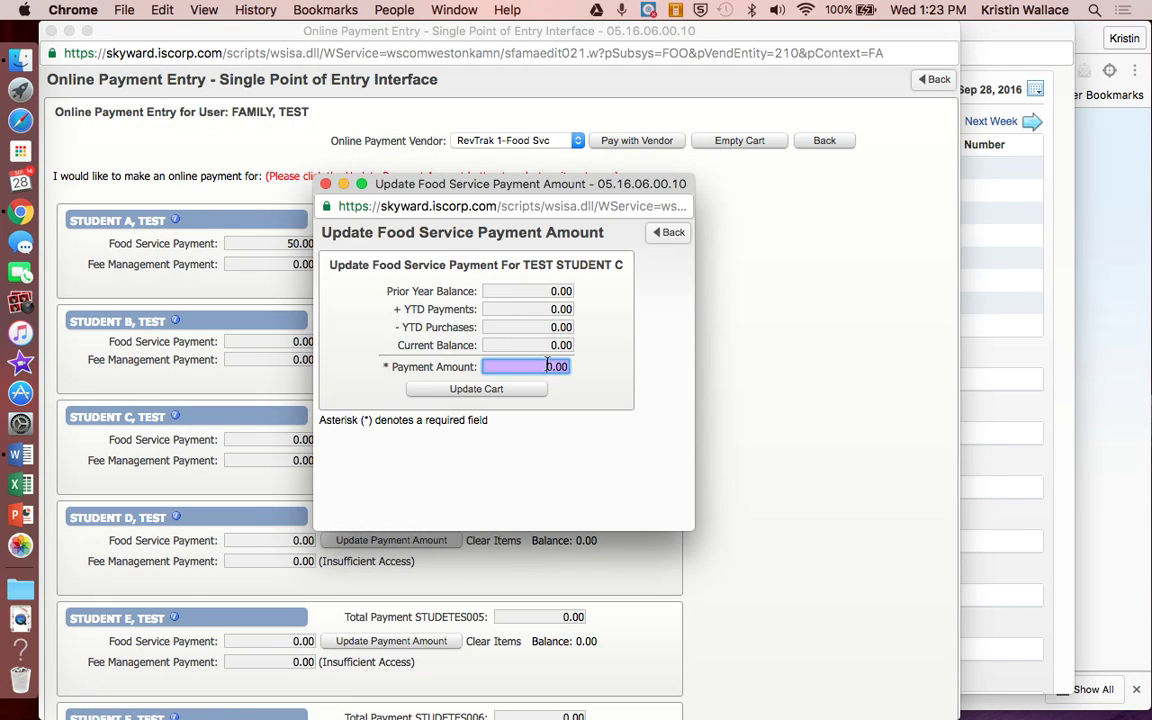
{"action": "type", "text": "50.00"}
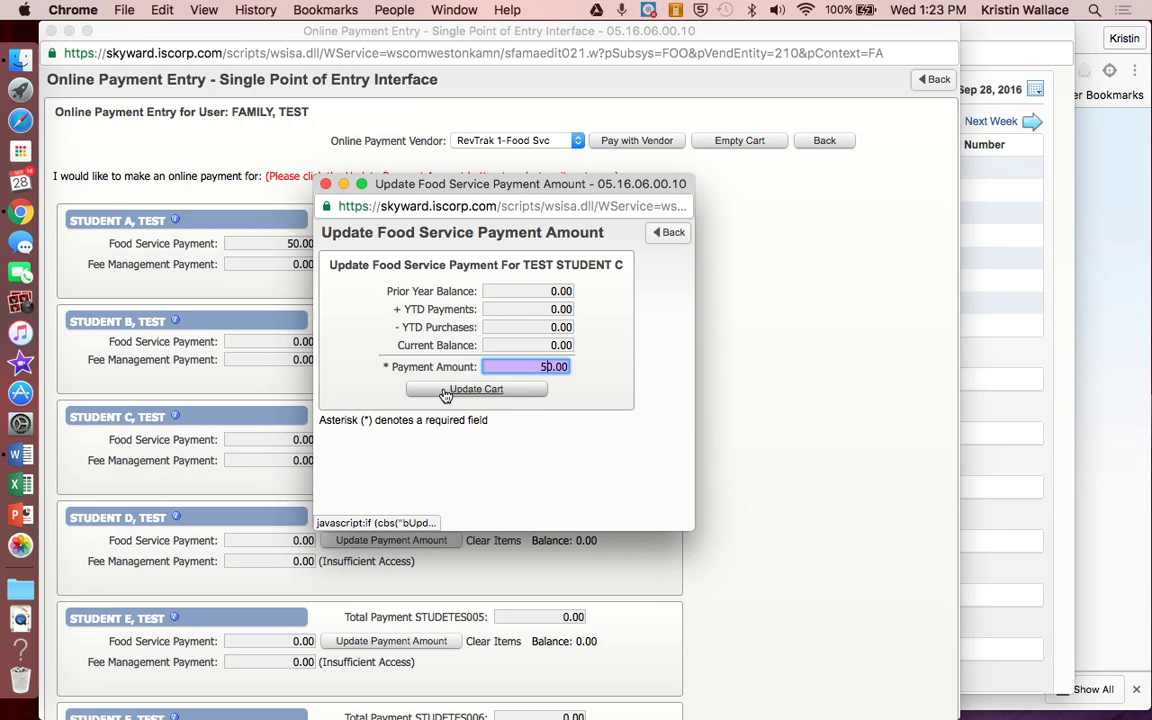
{"action": "left_click", "coordinate": [449, 390]}
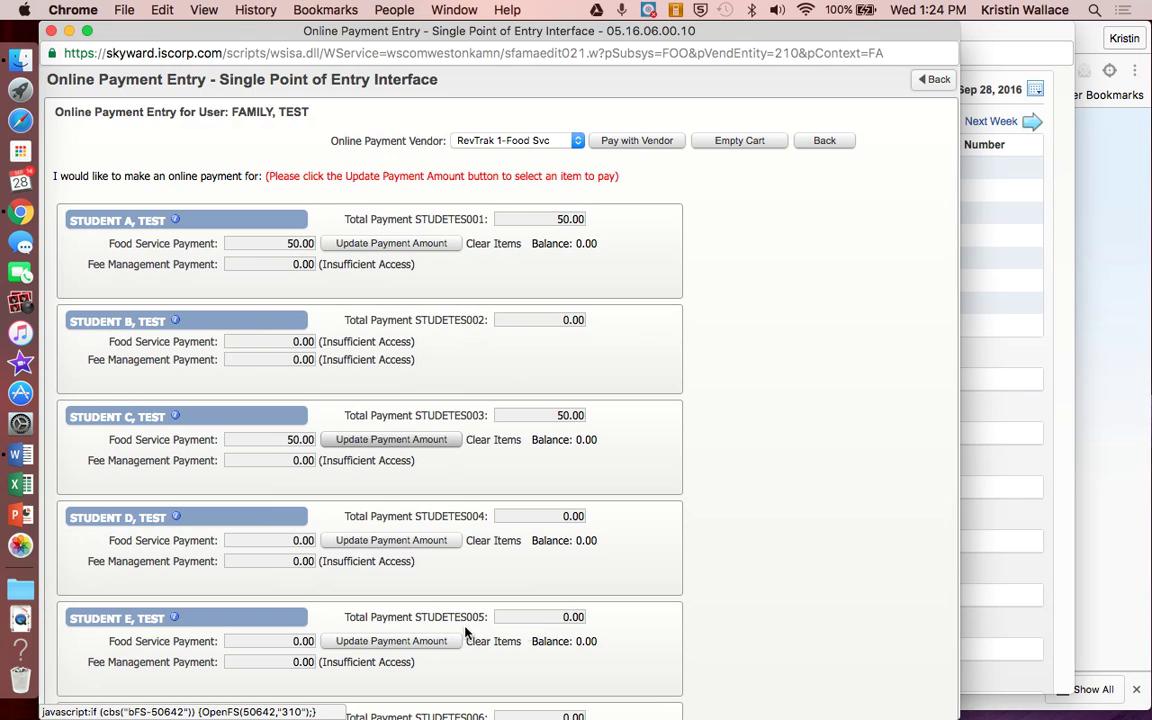
{"action": "left_click", "coordinate": [437, 642]}
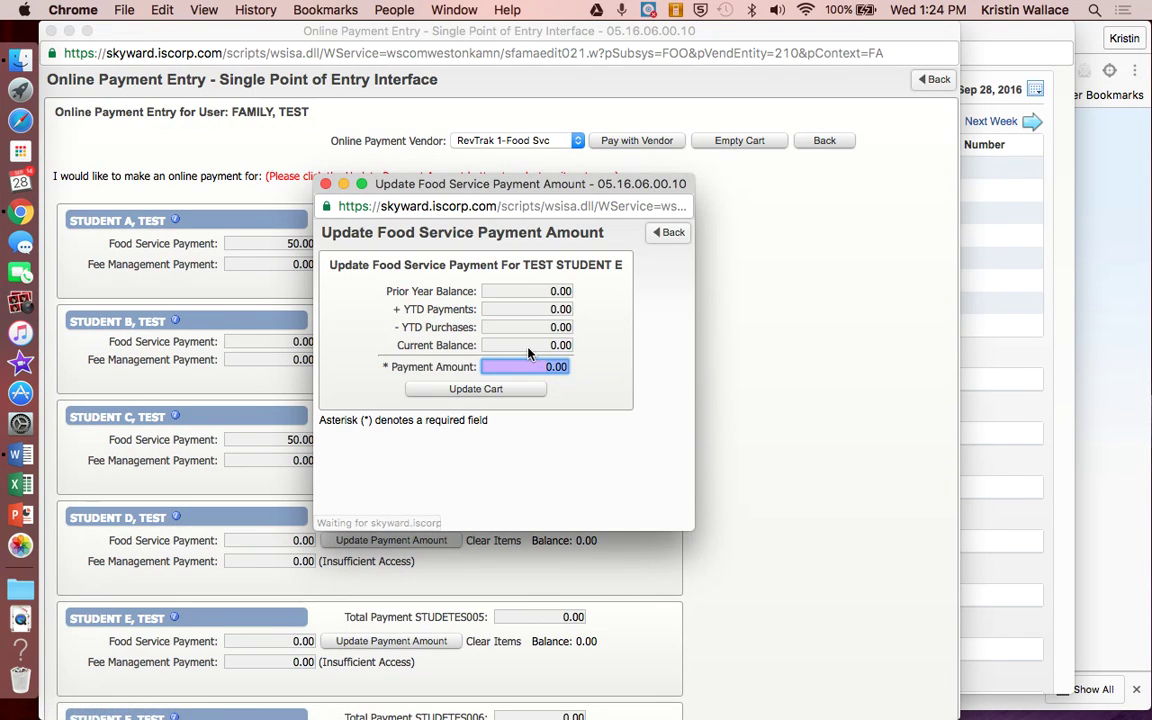
{"action": "type", "text": "50"}
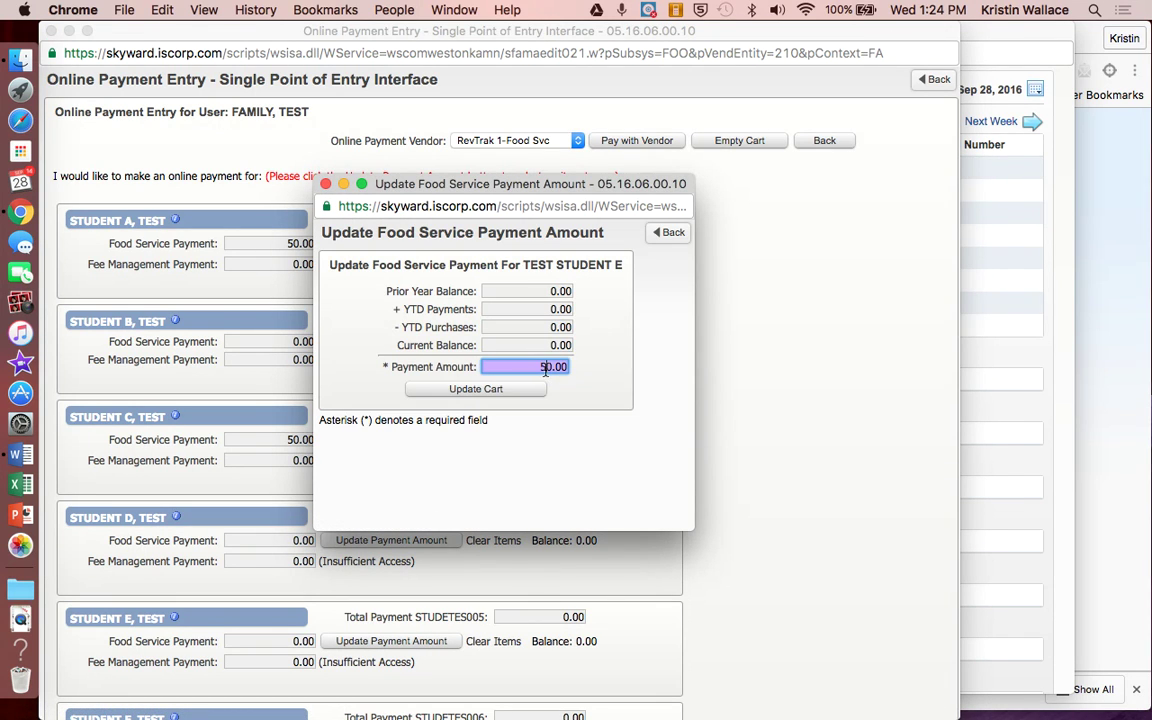
{"action": "left_click", "coordinate": [512, 389]}
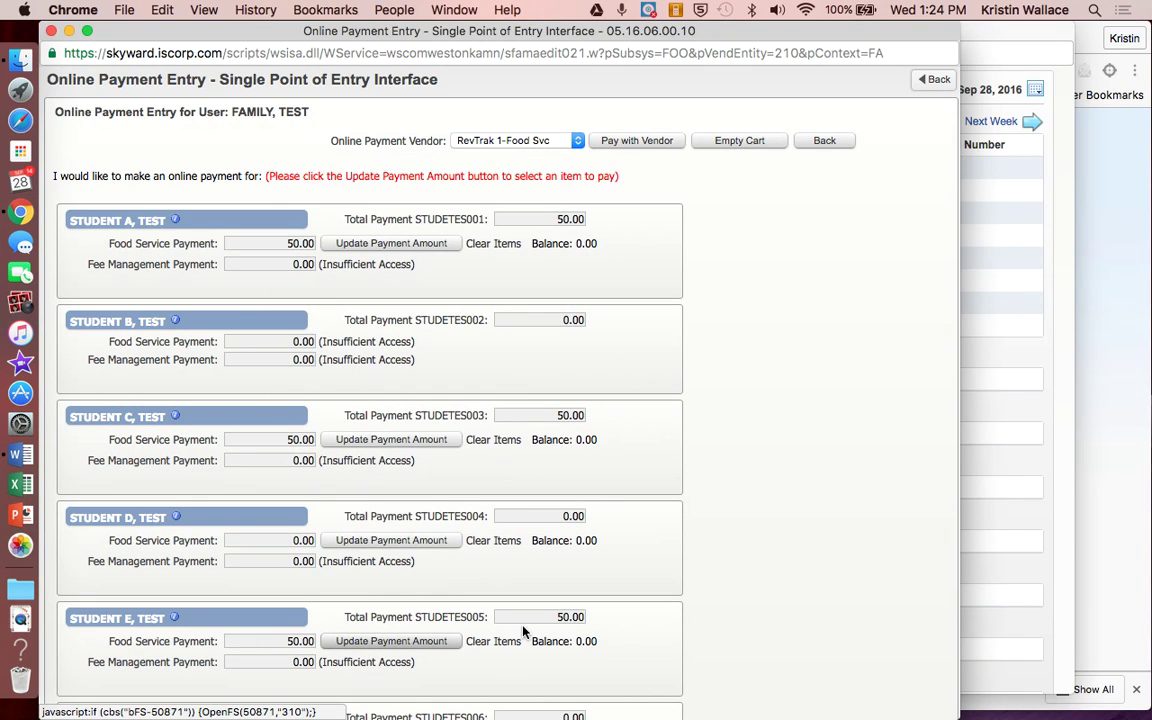
- Submit the cart to the RevTrak 1-Food Svc vendor, confirm the payment submission and proceed to checkout in the web store
{"action": "left_click", "coordinate": [530, 144]}
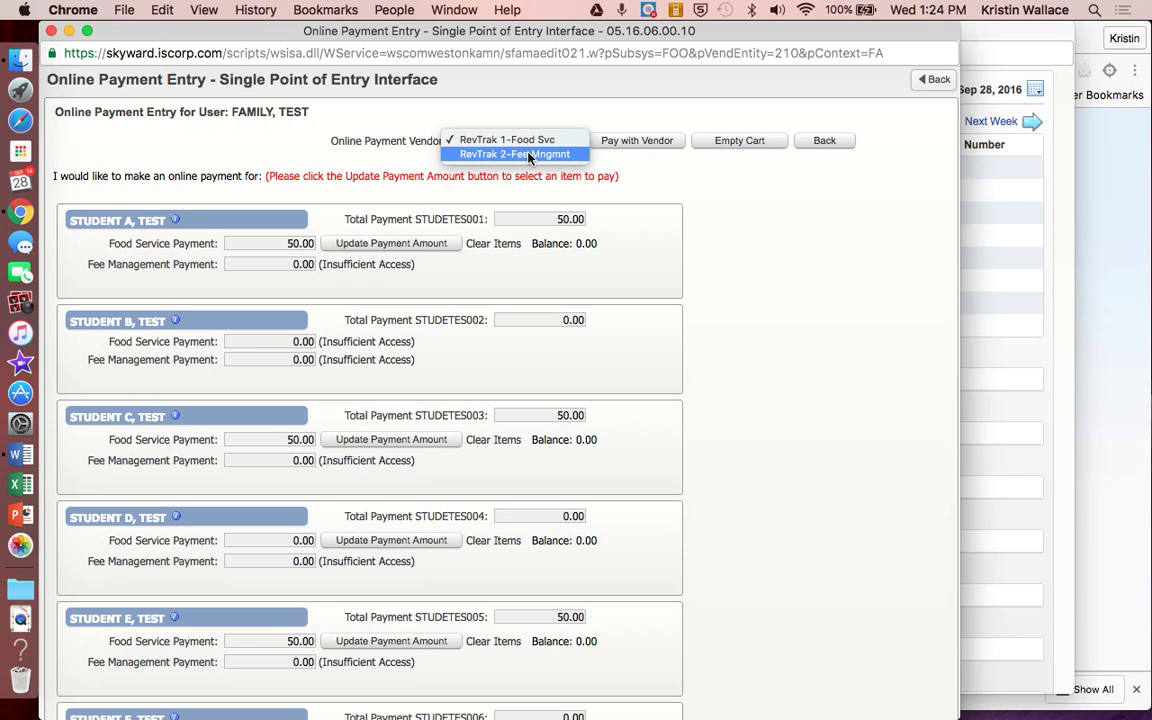
{"action": "left_click", "coordinate": [523, 146]}
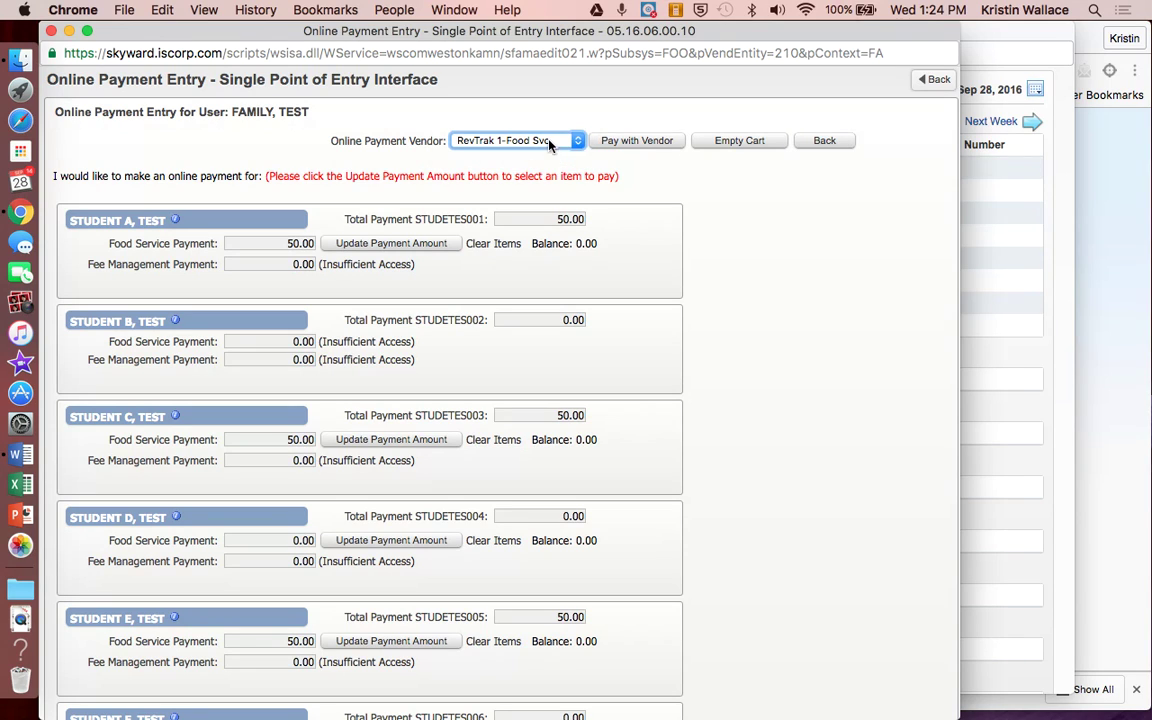
{"action": "left_click", "coordinate": [644, 143]}
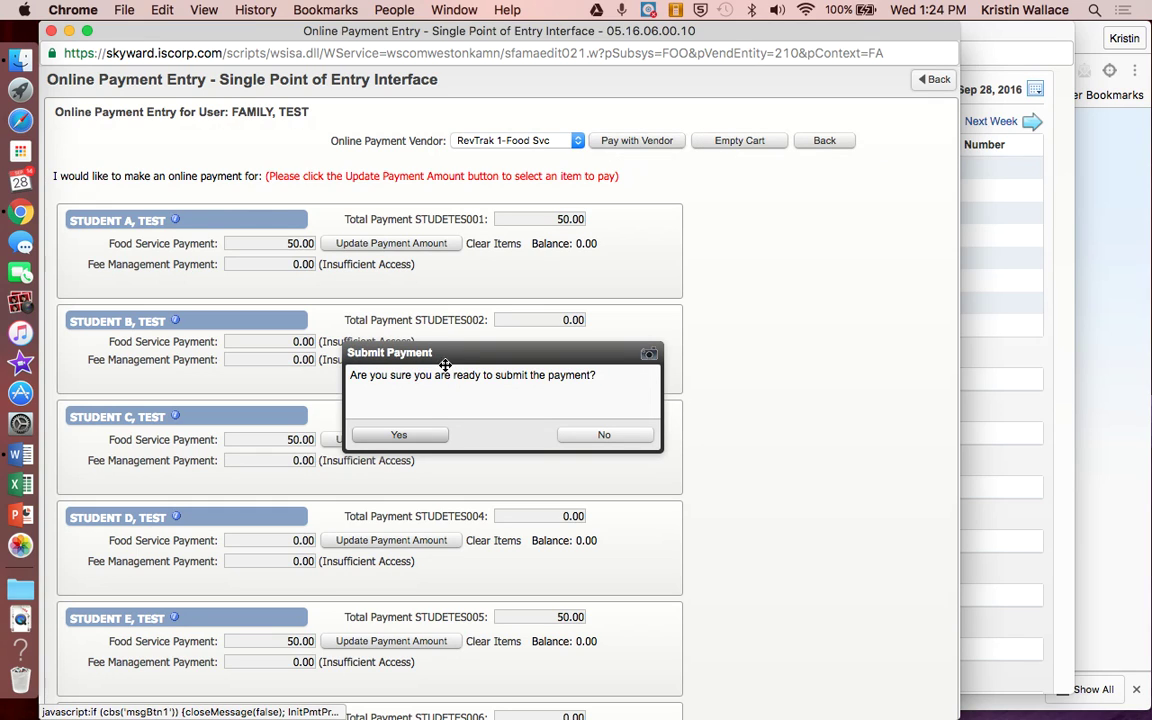
{"action": "left_click", "coordinate": [399, 435]}
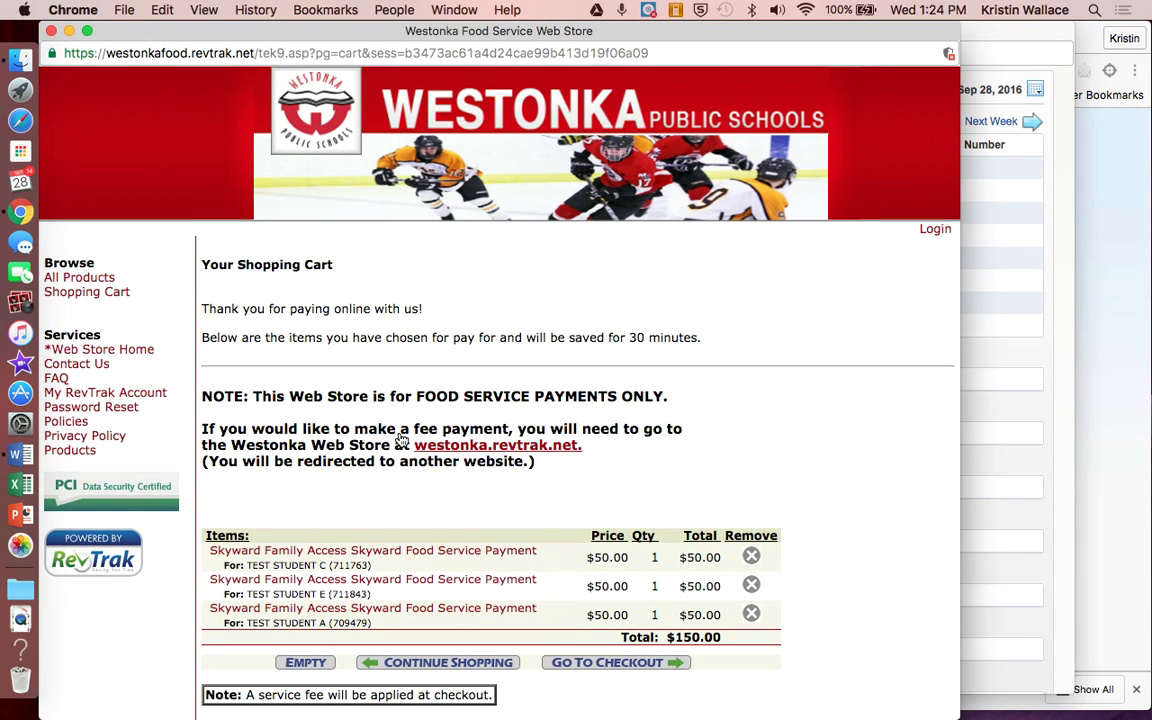
{"action": "scroll", "coordinate": [399, 440], "scroll_direction": "down", "scroll_amount": 3}
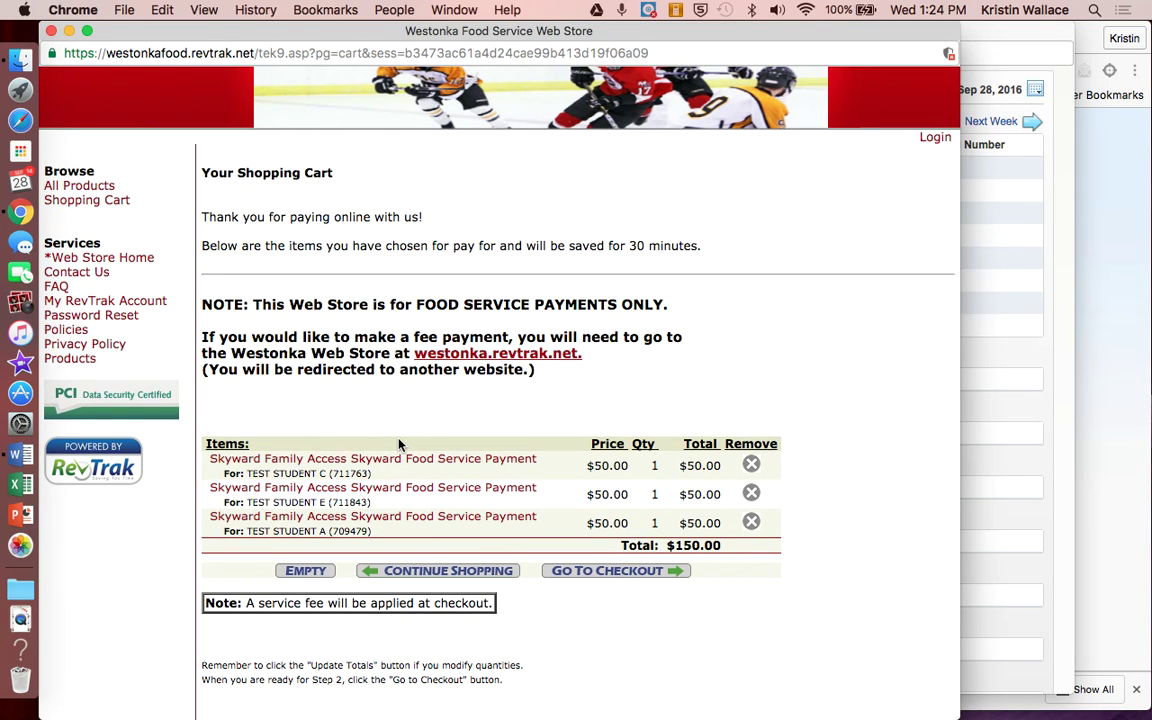
{"action": "left_click", "coordinate": [581, 572]}
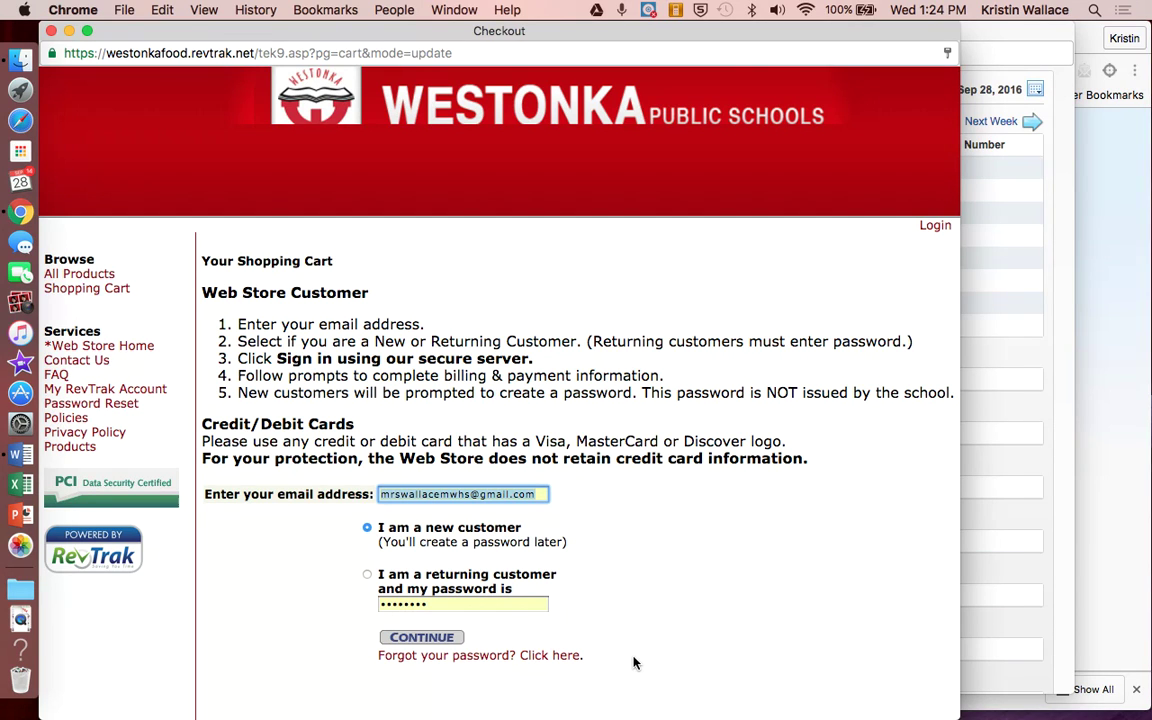
- Sign in to the web store checkout as a returning customer with the account password
{"action": "scroll", "coordinate": [633, 662], "scroll_direction": "down", "scroll_amount": 2}
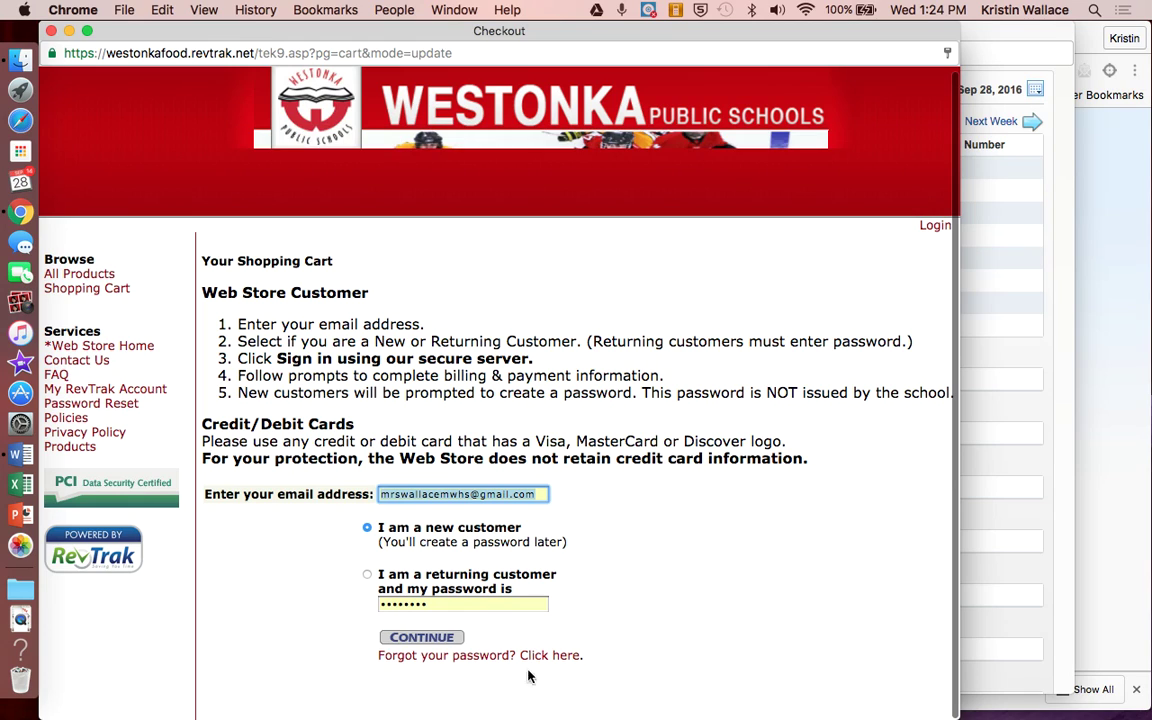
{"action": "left_click", "coordinate": [437, 639]}
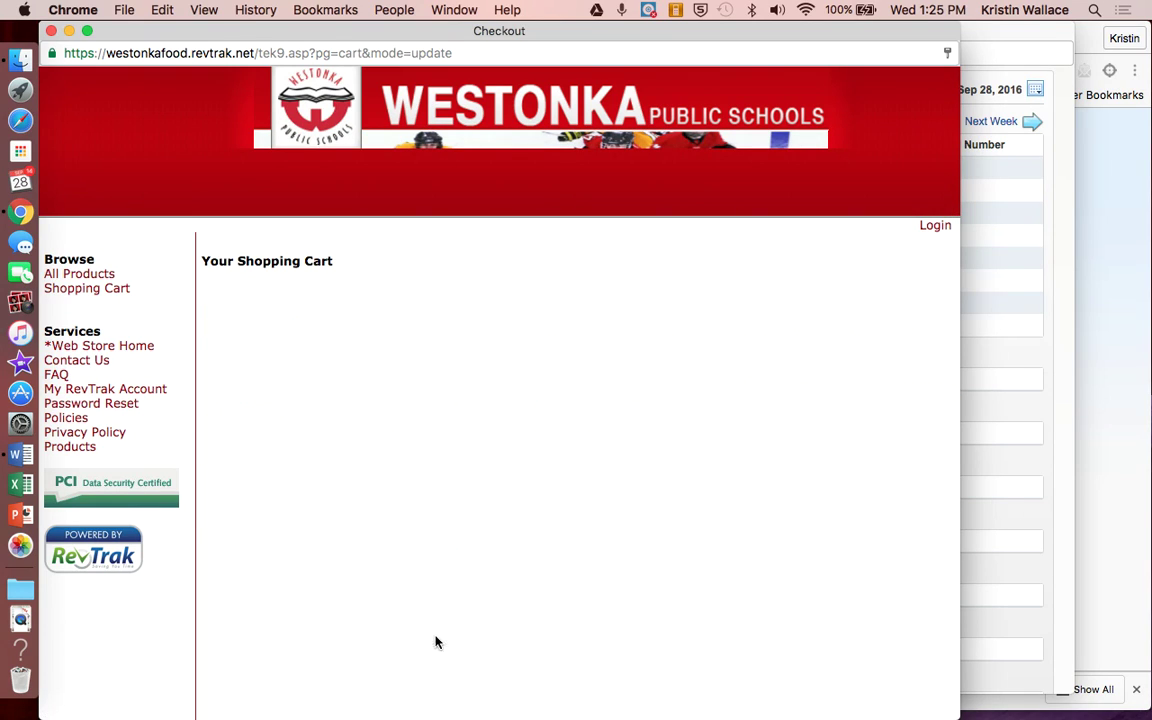
{"action": "left_click", "coordinate": [437, 618]}
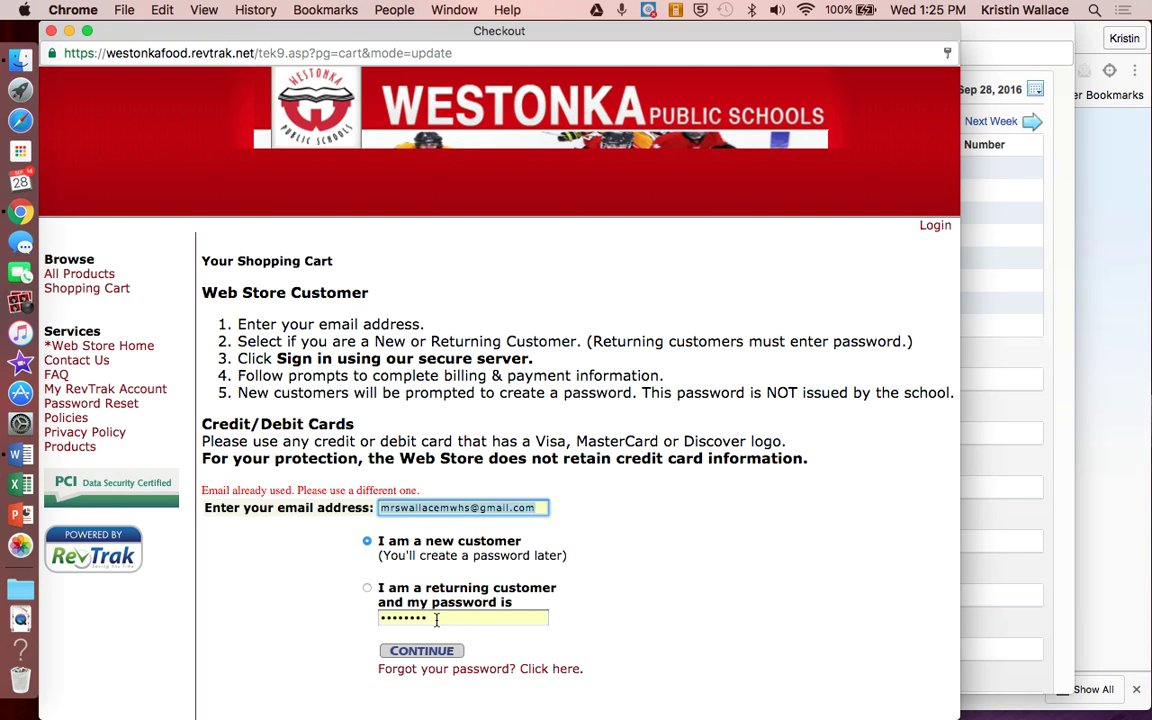
{"action": "type", "text": "••••"}
{"action": "key", "text": "BackSpace"}
{"action": "key", "text": "BackSpace"}
{"action": "key", "text": "BackSpace"}
{"action": "key", "text": "BackSpace"}
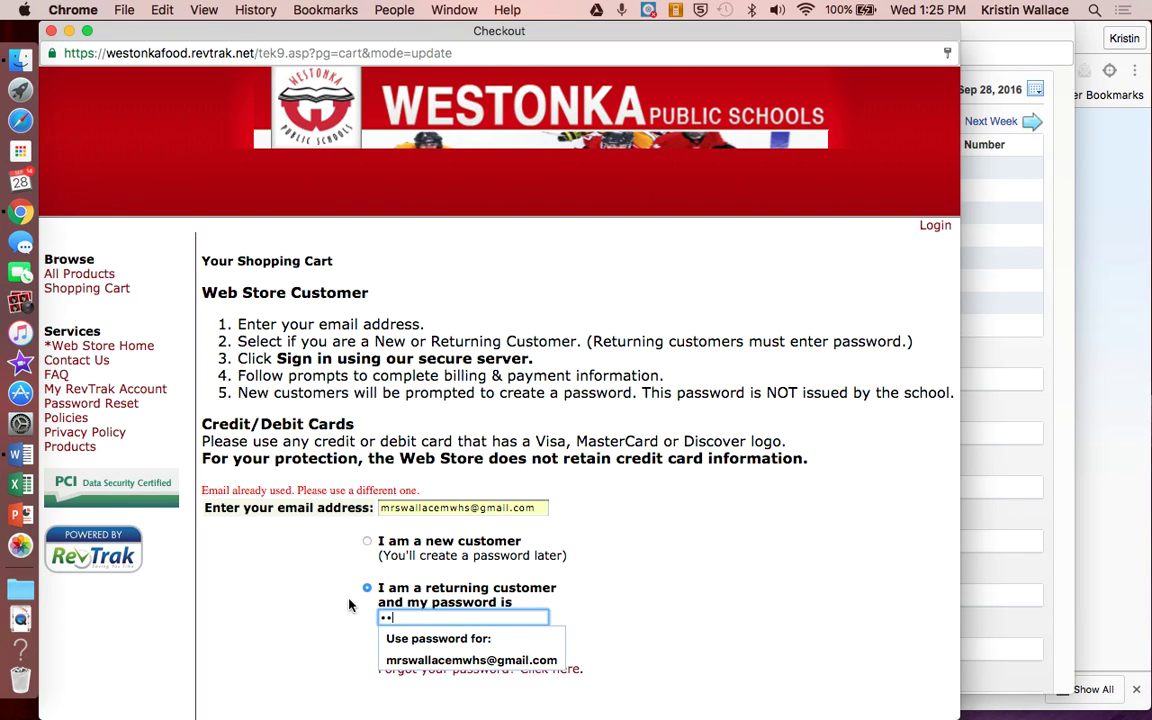
{"action": "type", "text": "••••••••"}
{"action": "key", "text": "Return"}
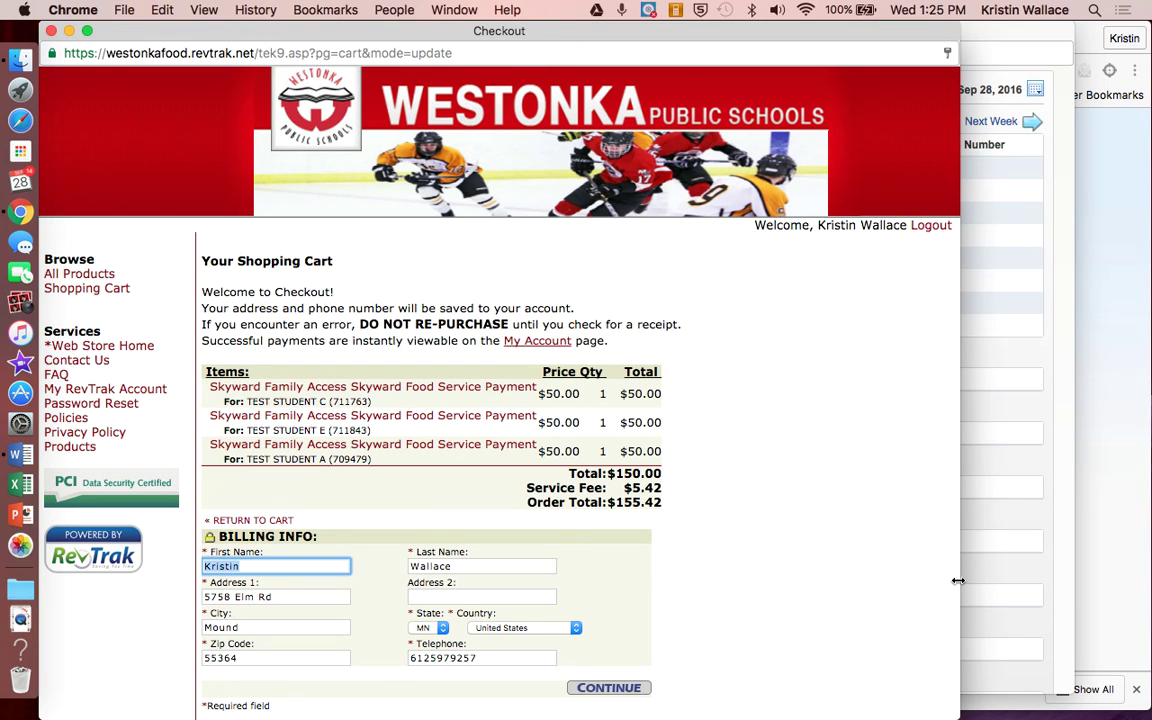
- Accept the prefilled billing information and continue to the payment page
{"action": "left_click_drag", "start_coordinate": [956, 716], "coordinate": [948, 666]}
{"action": "scroll", "coordinate": [870, 566], "scroll_direction": "down", "scroll_amount": 2}
{"action": "left_click", "coordinate": [585, 636]}
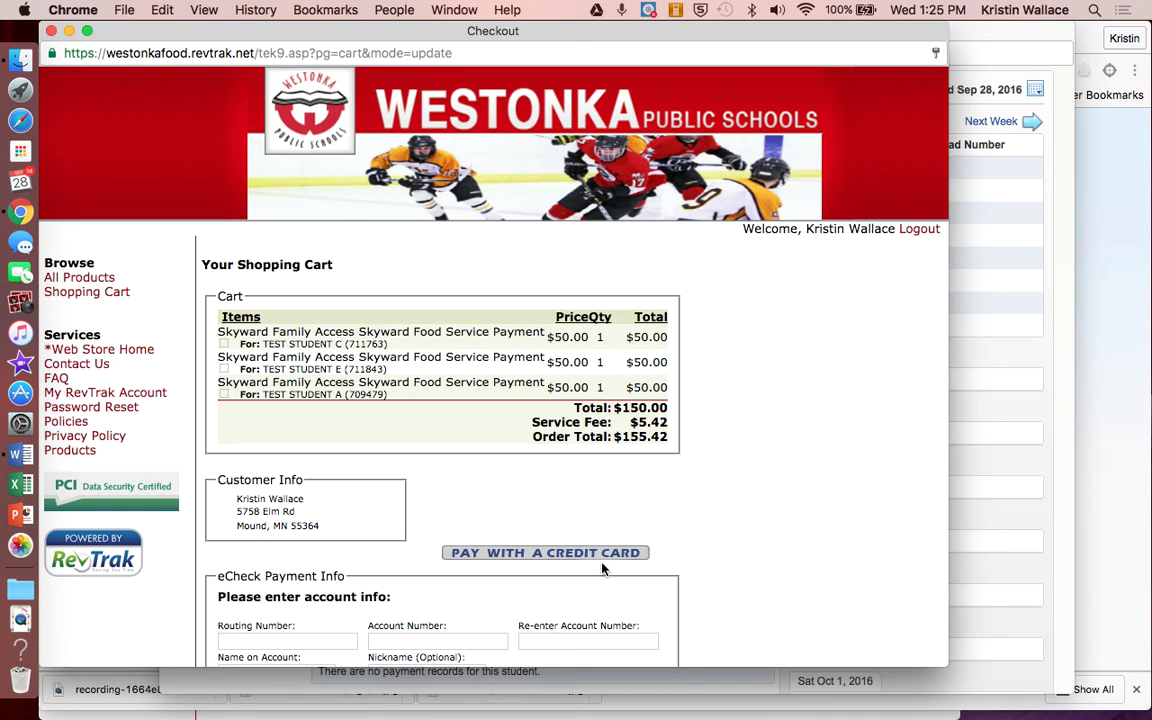
- Switch the payment method from eCheck to credit card and review the options for a previously used or different card
{"action": "scroll", "coordinate": [603, 568], "scroll_direction": "down", "scroll_amount": 3}
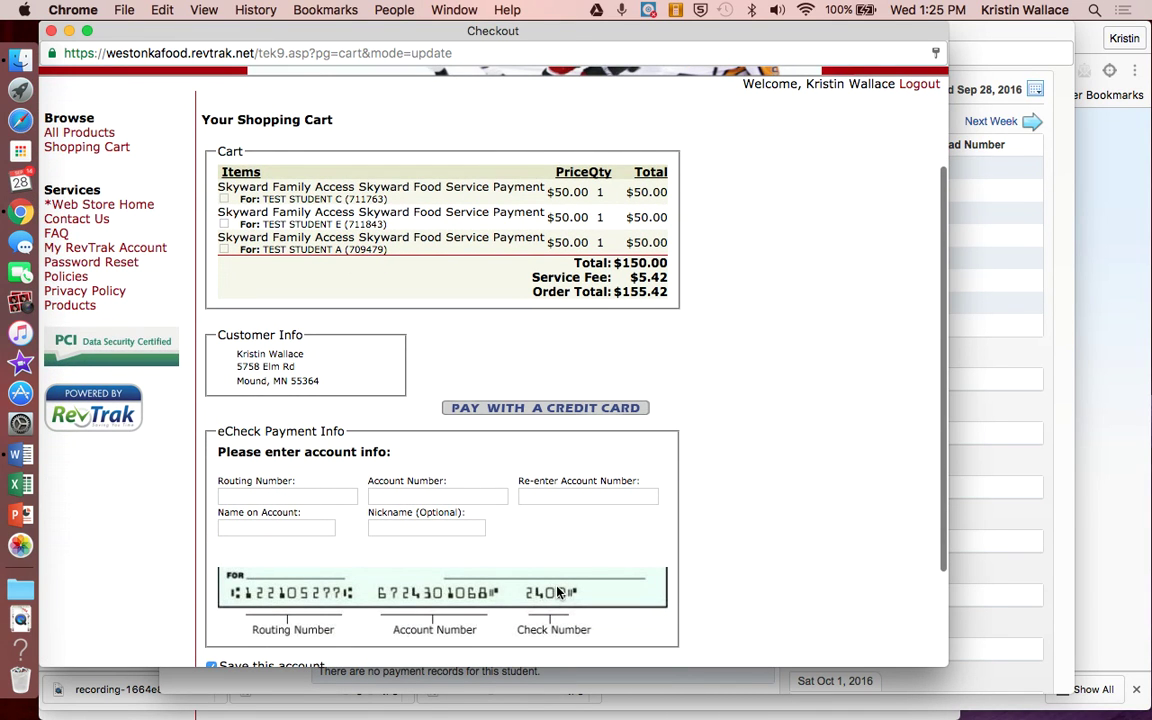
{"action": "left_click", "coordinate": [522, 408]}
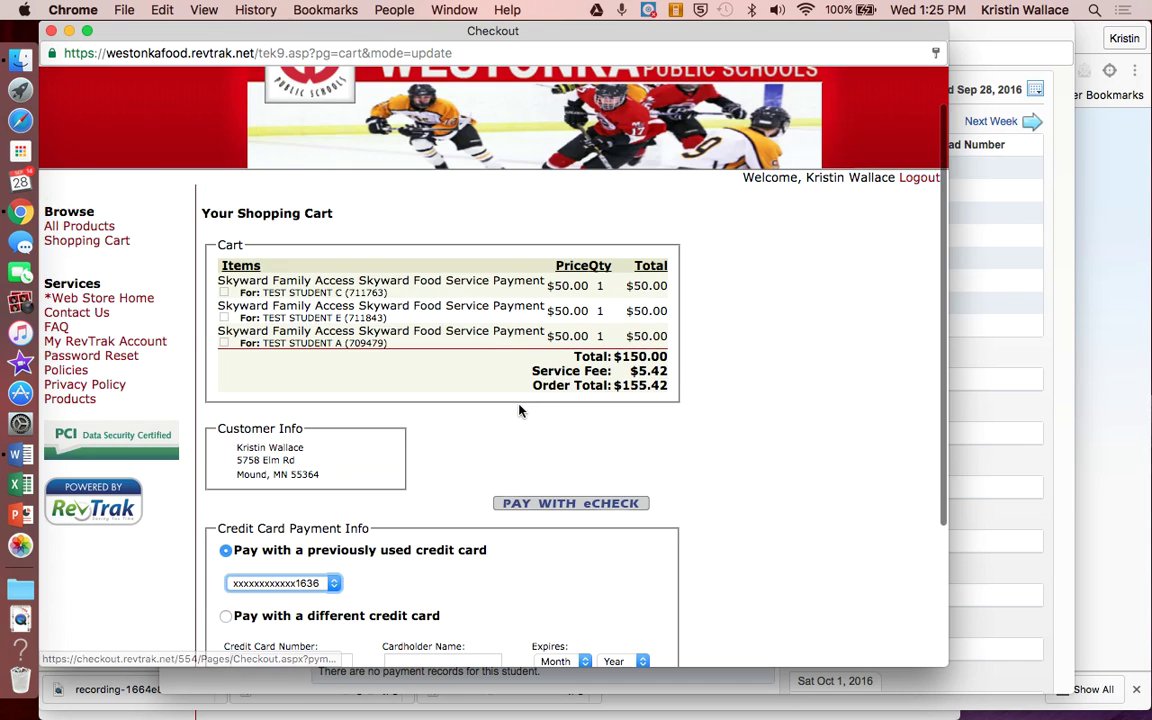
{"action": "scroll", "coordinate": [519, 408], "scroll_direction": "down", "scroll_amount": 1}
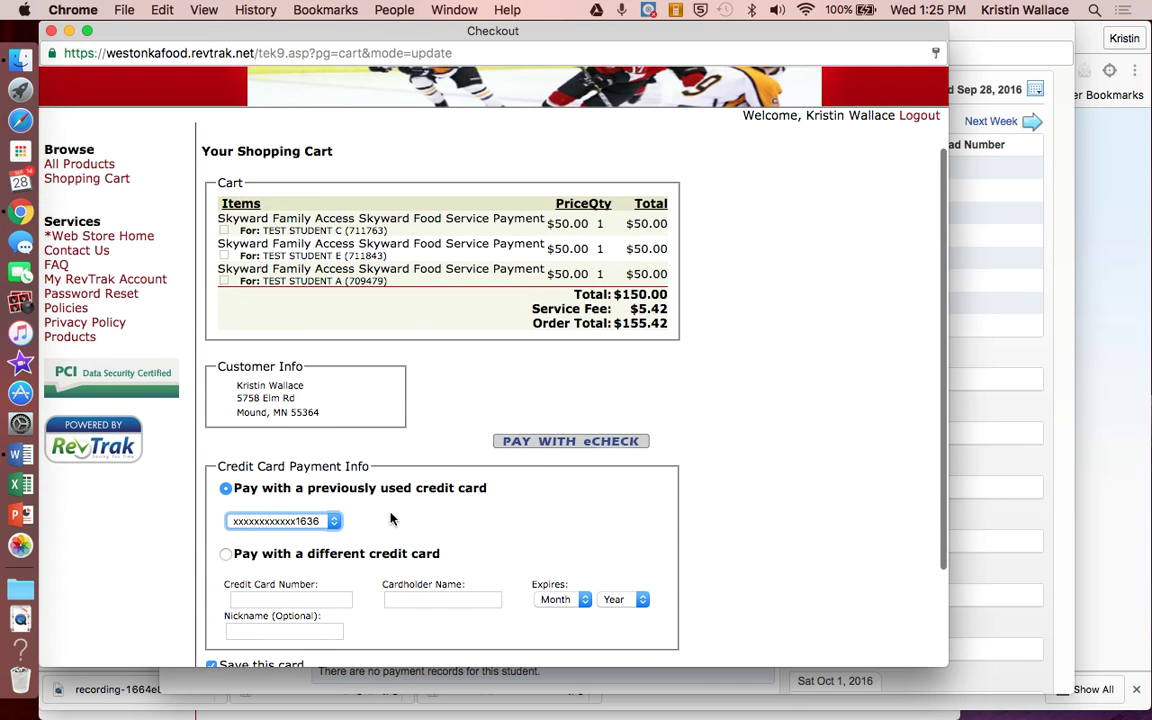
{"action": "scroll", "coordinate": [535, 491], "scroll_direction": "down", "scroll_amount": 2}
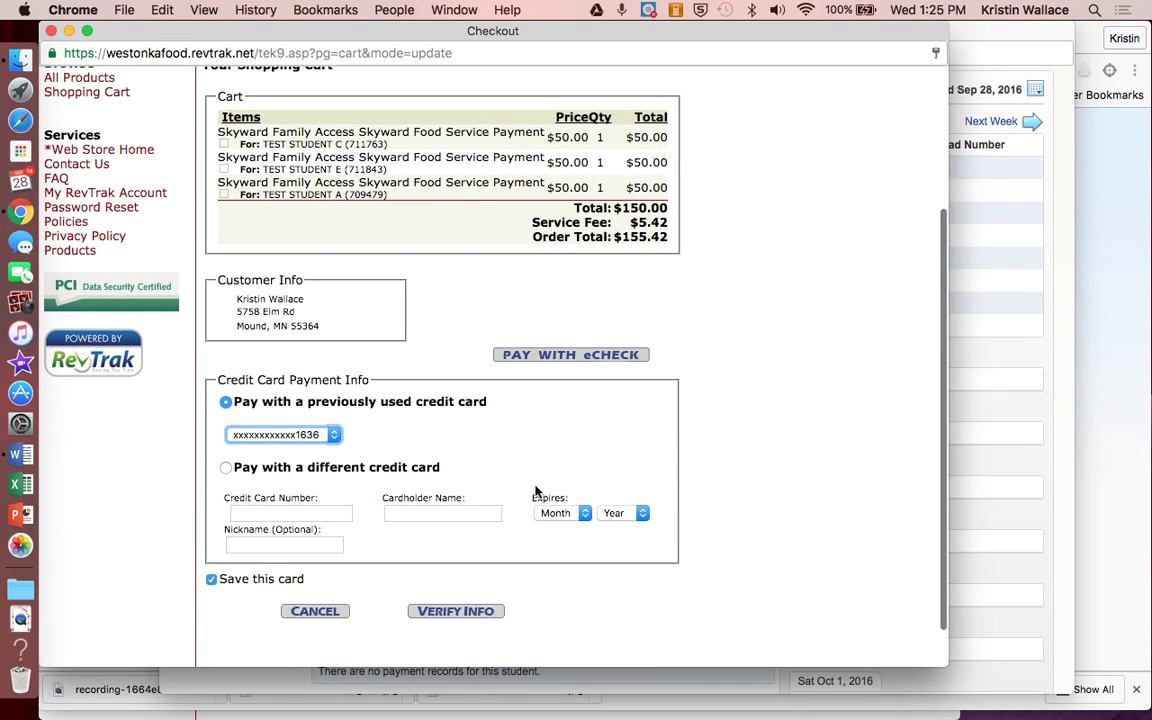
{"action": "left_click", "coordinate": [491, 620]}
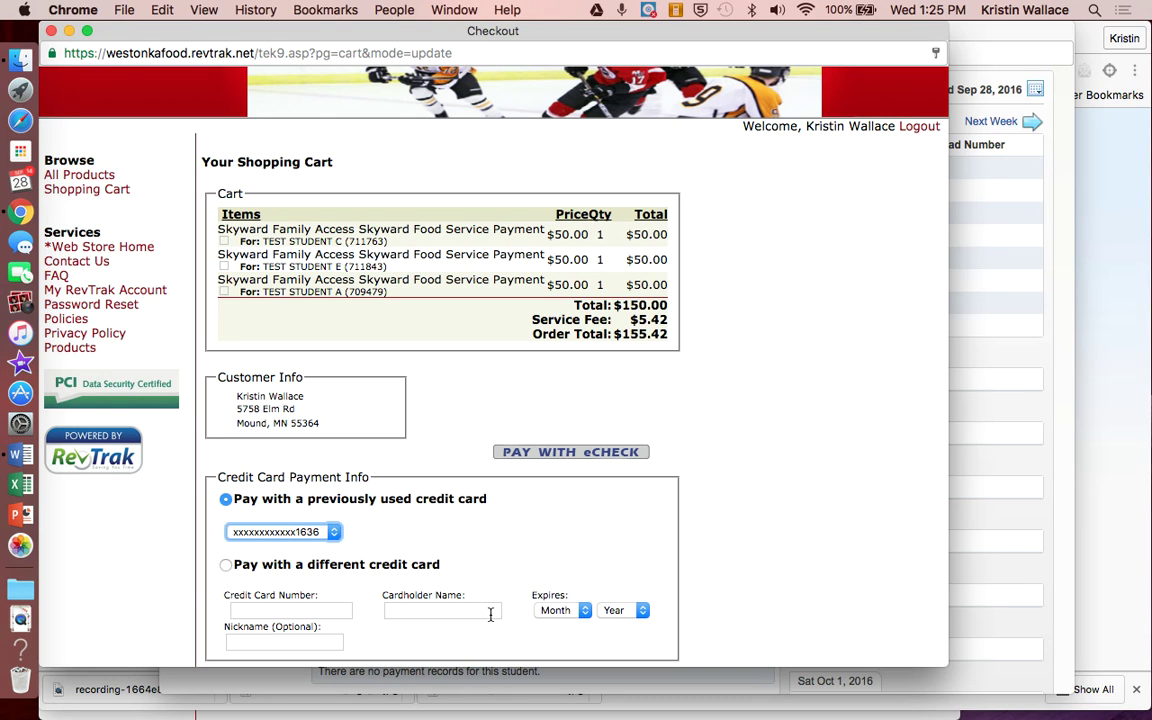
- Return to the Family Access Food Service window and look over the messages, account balances and weekly purchases
{"action": "left_click", "coordinate": [1003, 545]}
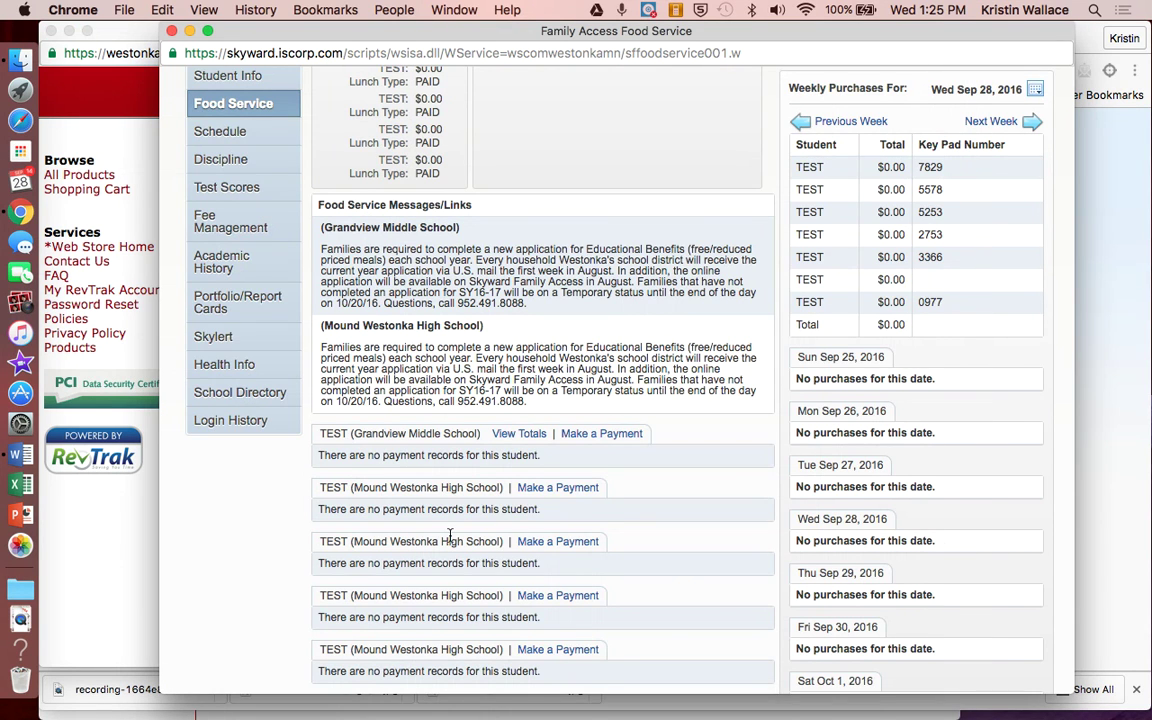
{"action": "scroll", "coordinate": [450, 537], "scroll_direction": "up", "scroll_amount": 3}
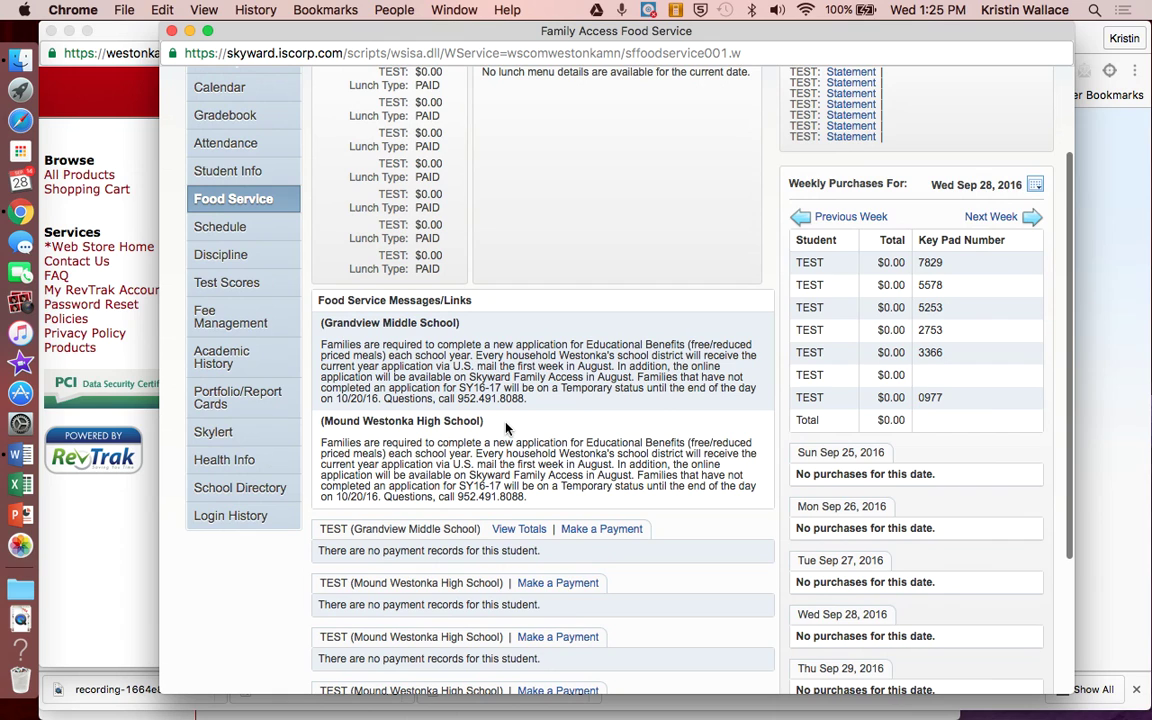
{"action": "scroll", "coordinate": [506, 428], "scroll_direction": "up", "scroll_amount": 3}
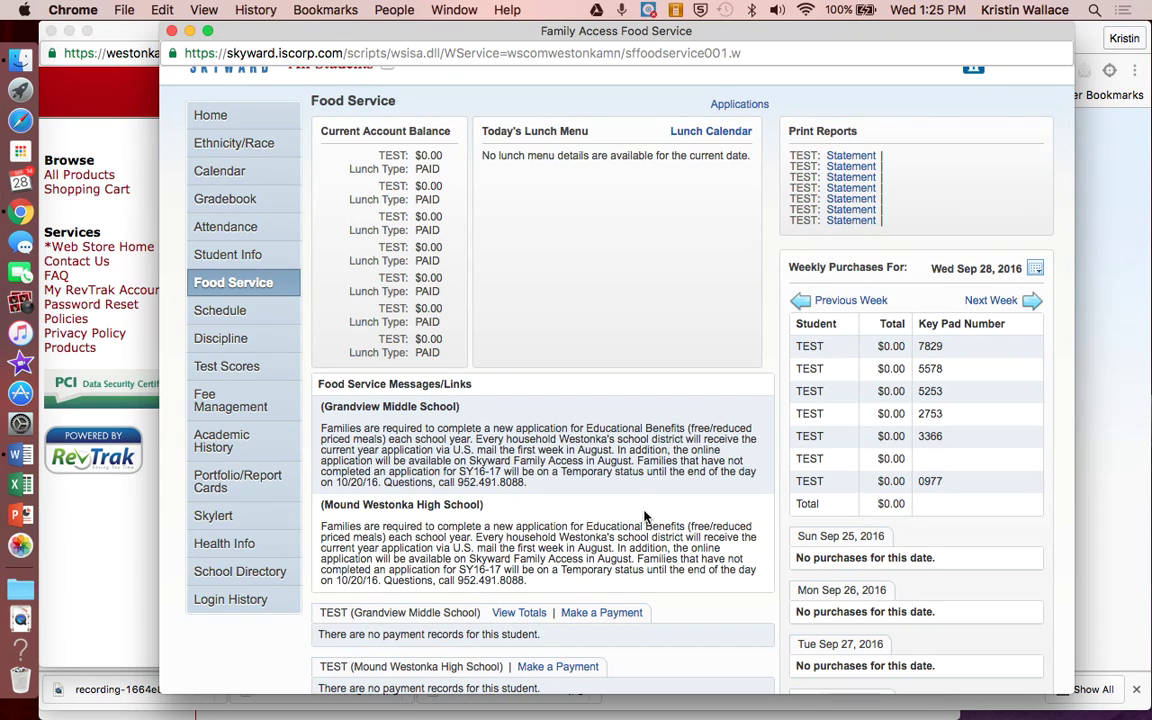
- Revisit the district home page and the Westonka Foodies payment information, then show the Schoology profile with the staff contact details
{"action": "left_click", "coordinate": [1117, 434]}
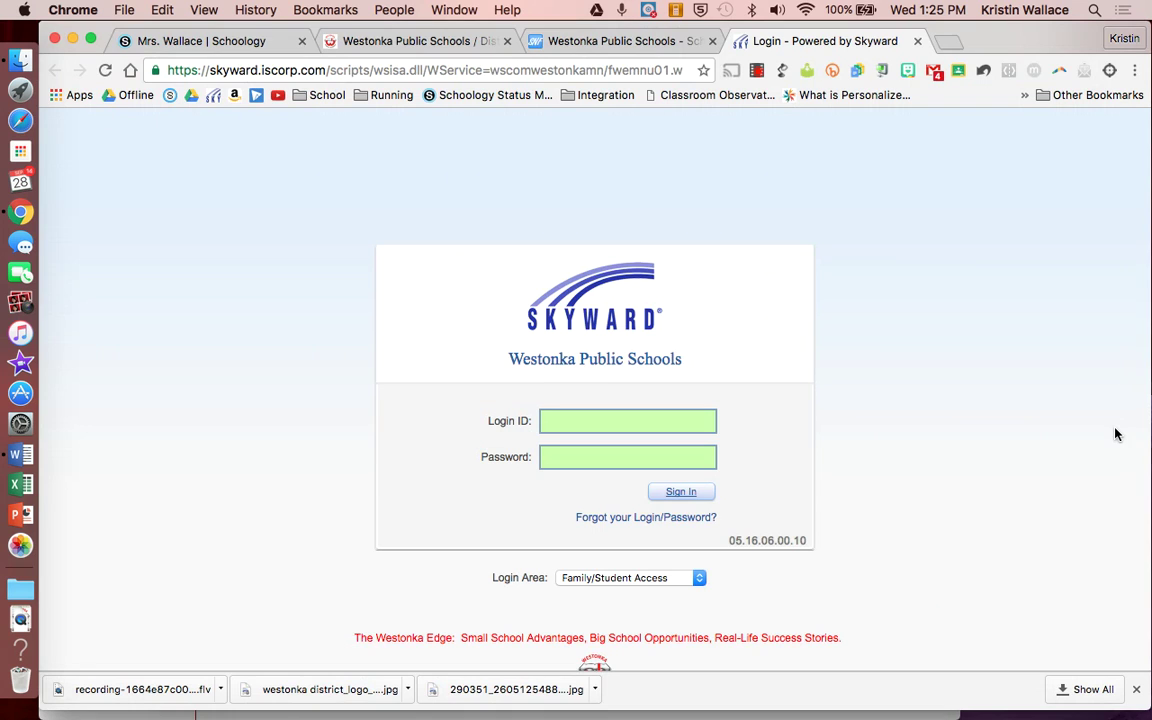
{"action": "left_click", "coordinate": [400, 45]}
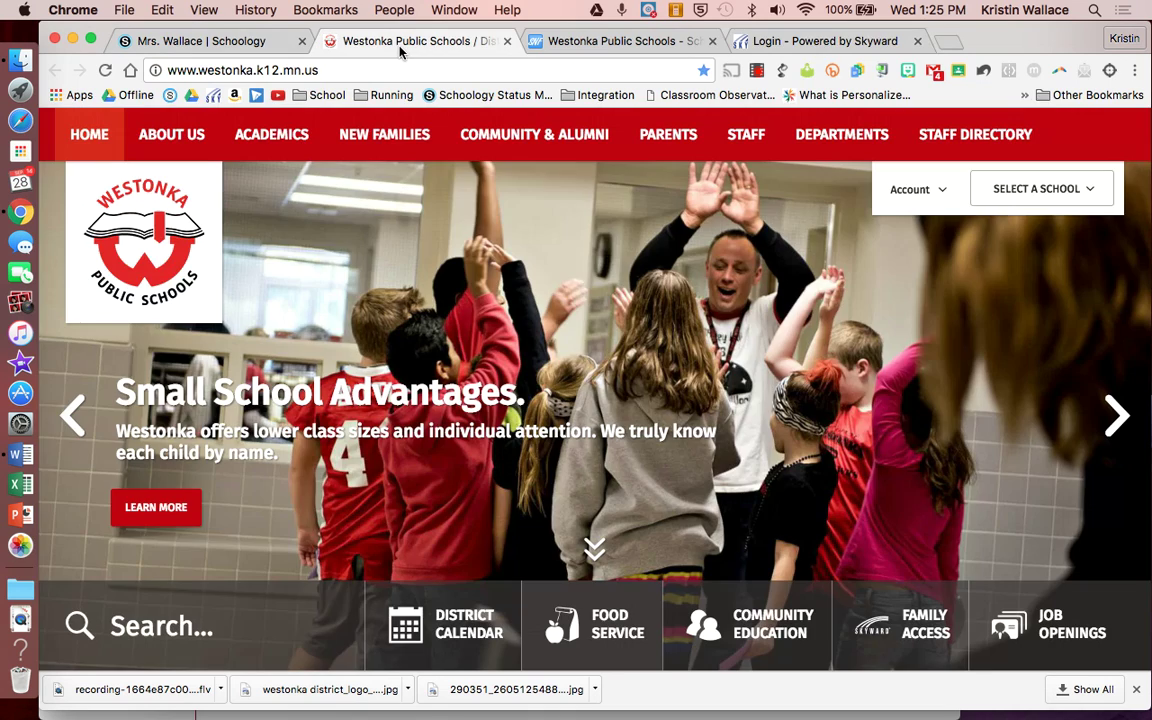
{"action": "left_click", "coordinate": [563, 42]}
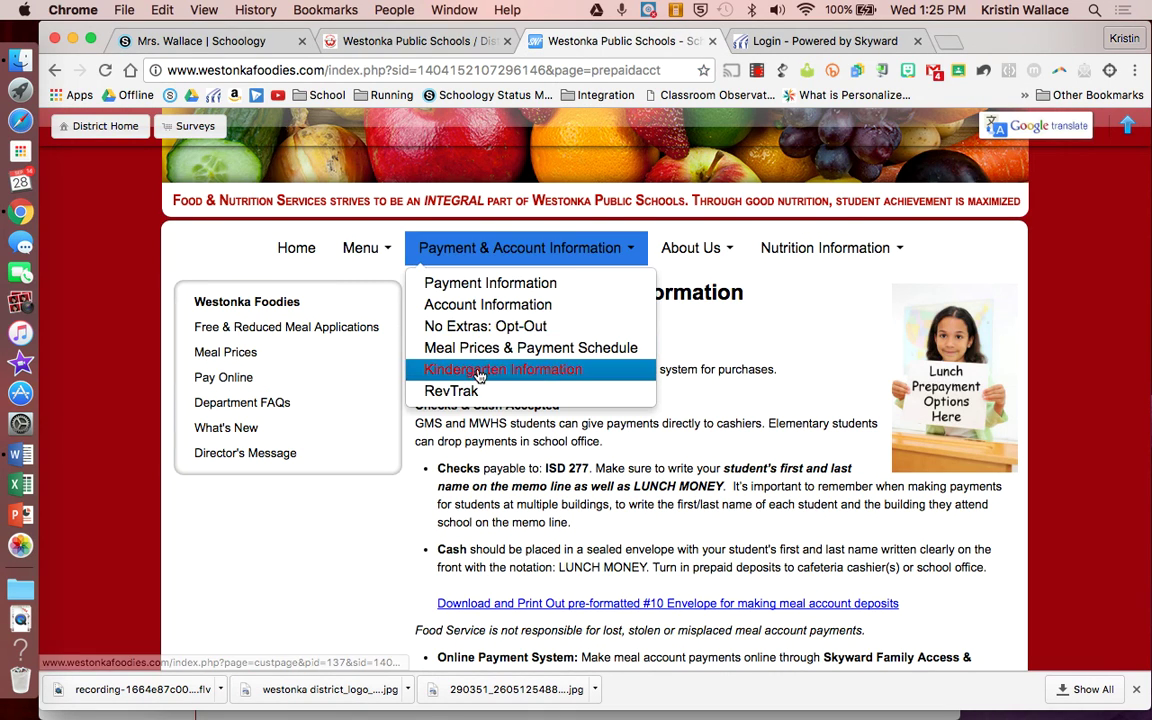
{"action": "scroll", "coordinate": [230, 628], "scroll_direction": "up", "scroll_amount": 3}
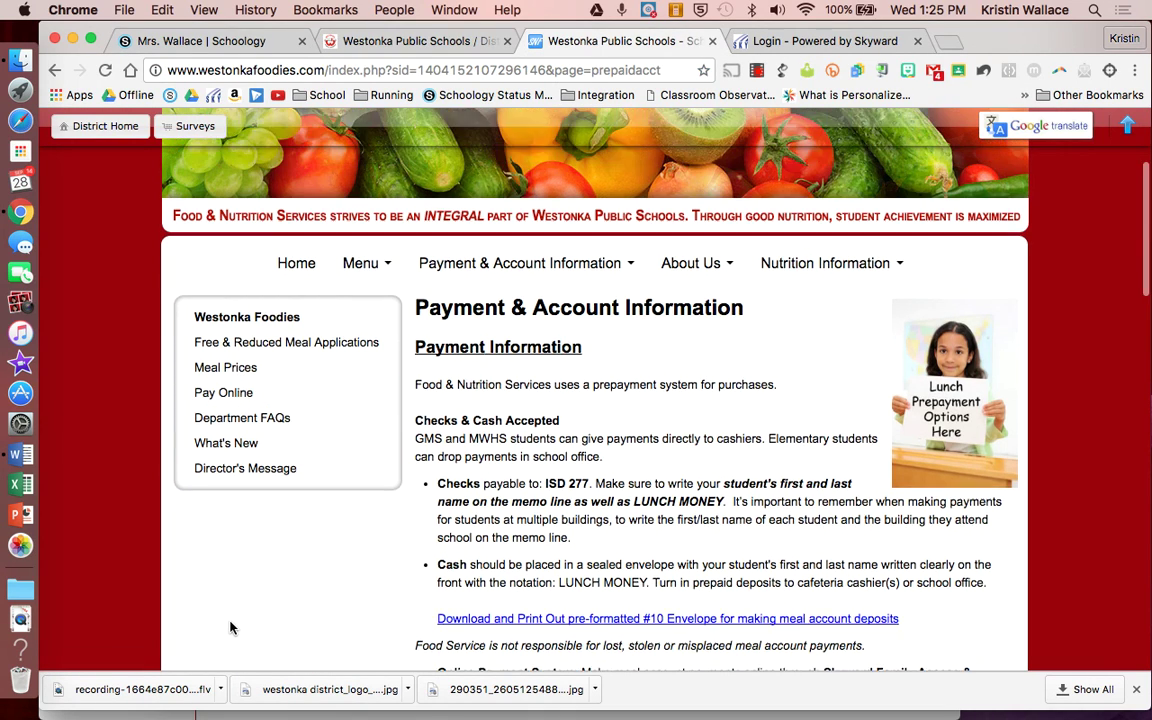
{"action": "left_click", "coordinate": [200, 44]}
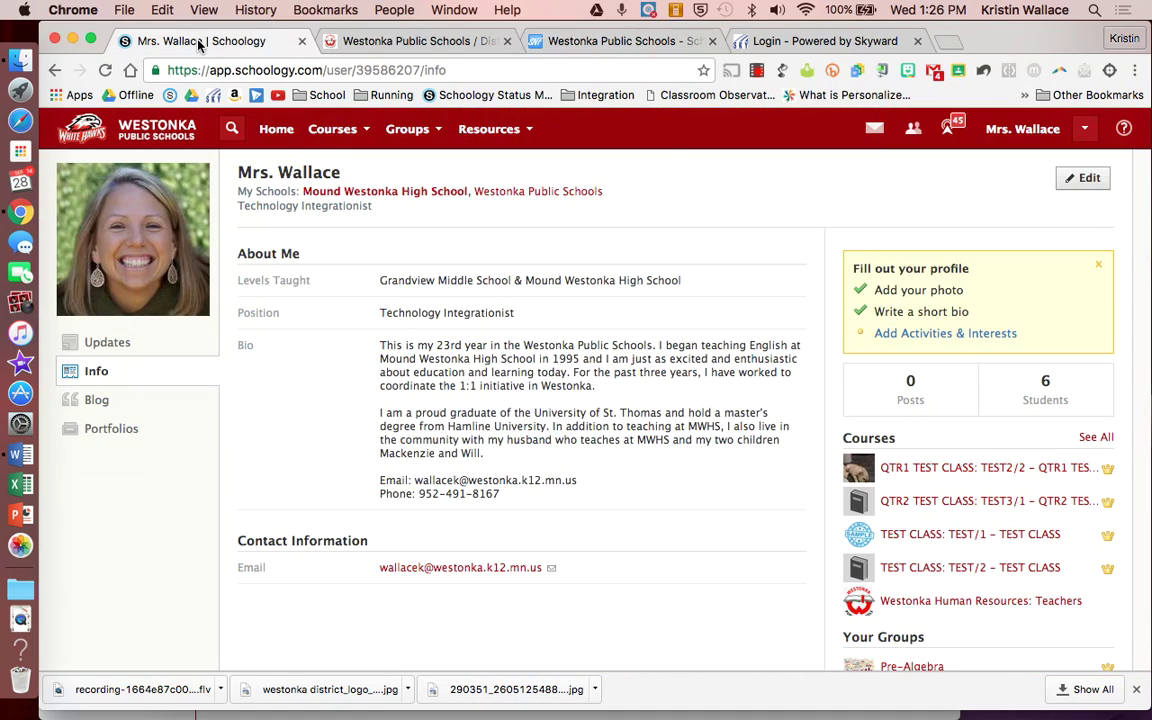